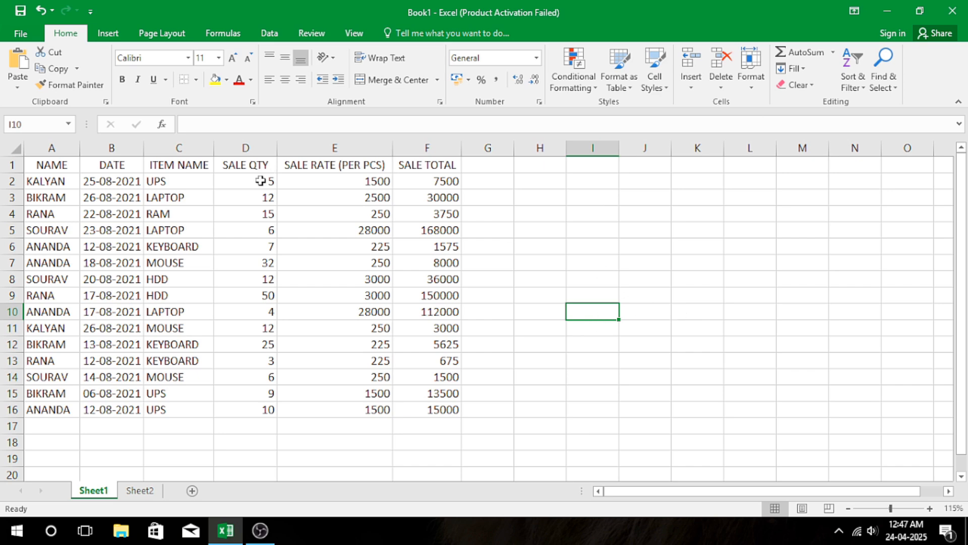
# Turn on filtering for the sales table's header row A1:F1.
pyautogui.moveTo(50, 167); pyautogui.dragTo(444, 166)
pyautogui.click(270, 33)
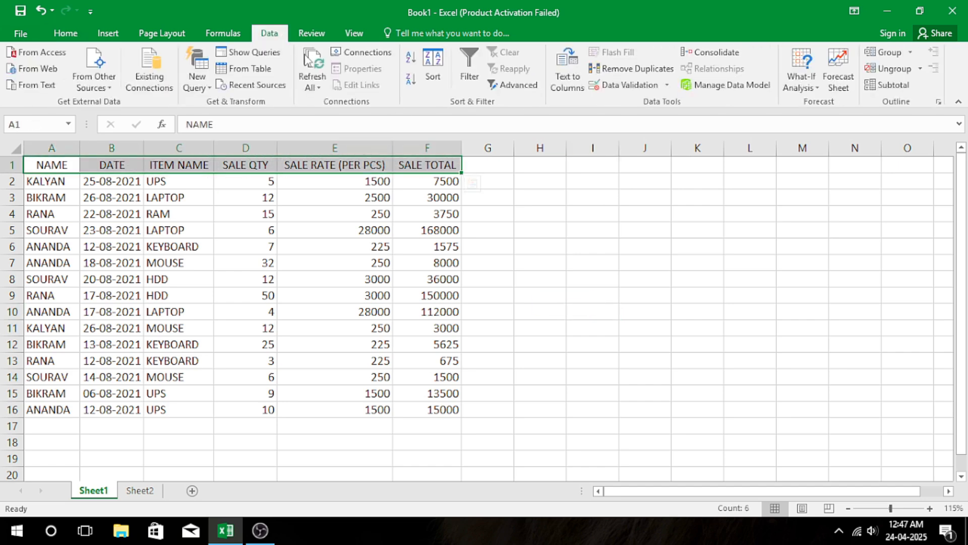
pyautogui.click(467, 57)
pyautogui.click(359, 227)
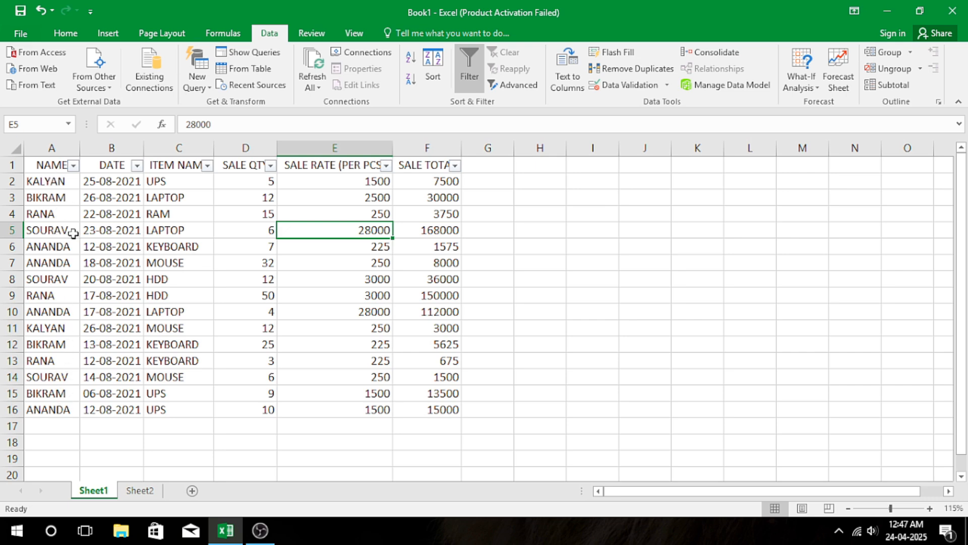
# Filter the NAME column to show only the records of the last salesperson in the list.
pyautogui.click(73, 166)
pyautogui.click(42, 304)
pyautogui.click(42, 303)
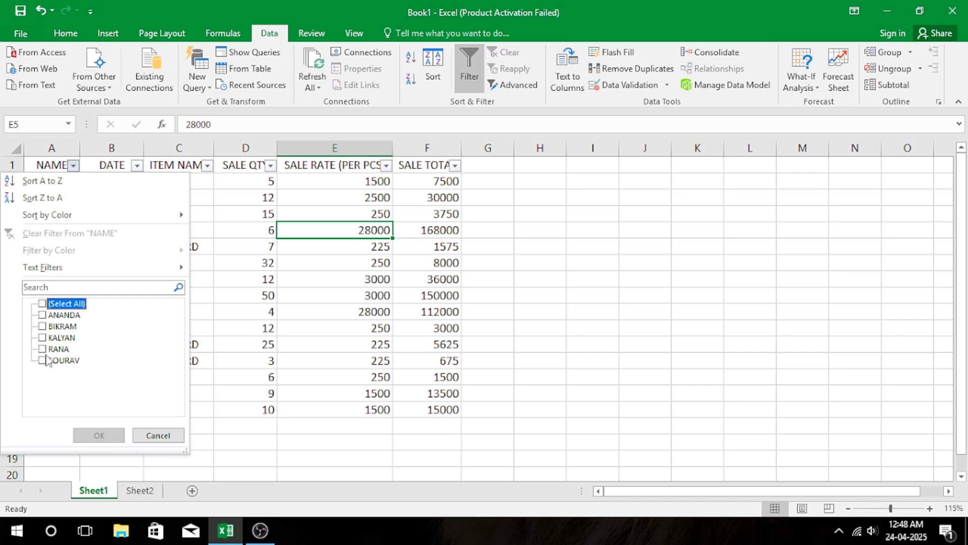
pyautogui.click(46, 359)
pyautogui.click(101, 435)
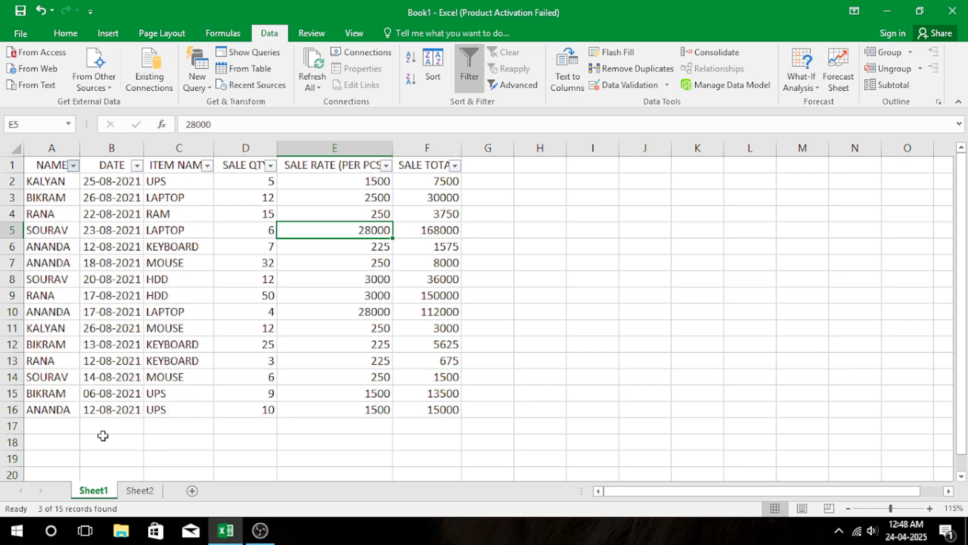
pyautogui.click(125, 248)
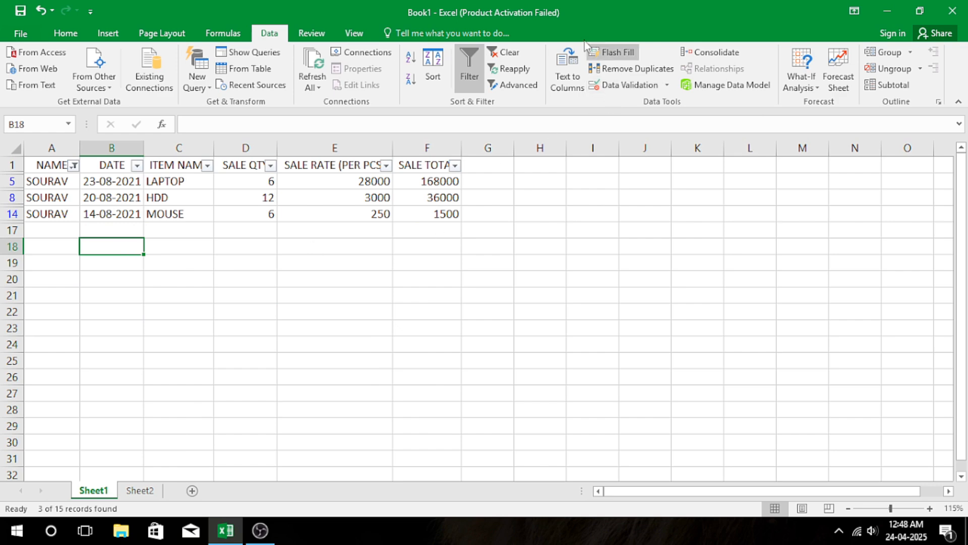
# Clear the NAME filter and turn off filtering for the table.
pyautogui.click(506, 52)
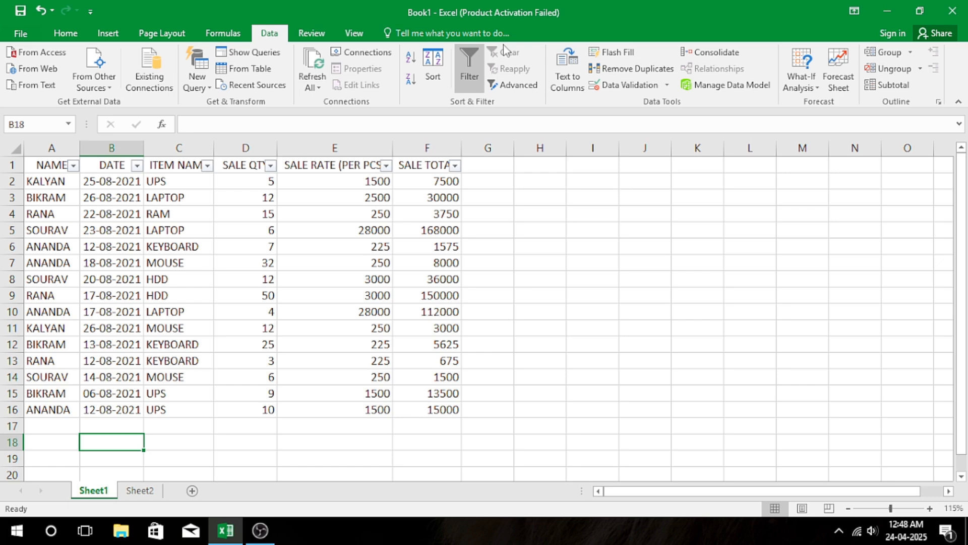
pyautogui.click(474, 76)
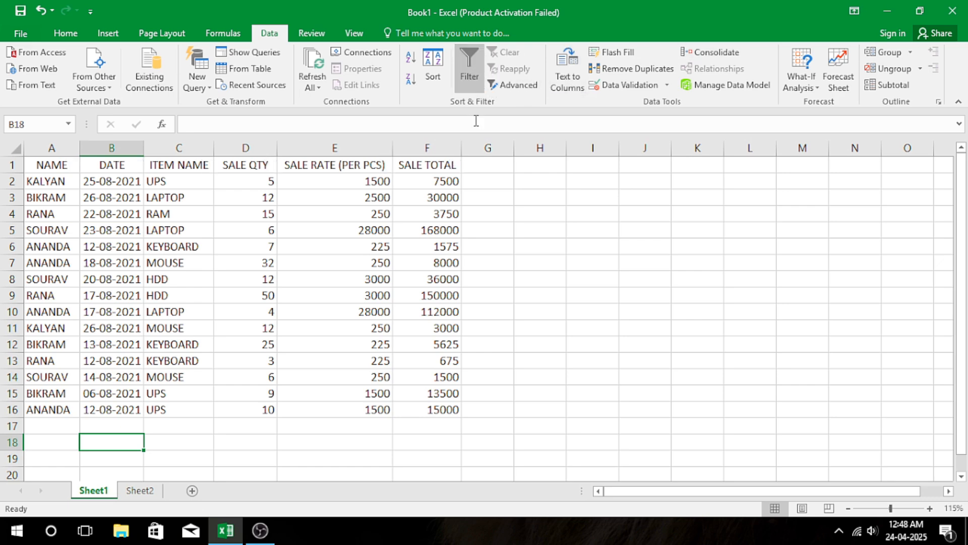
# Copy the header row A1:F1 and paste it beside the table, starting at cell H2.
pyautogui.click(54, 169)
pyautogui.moveTo(97, 171); pyautogui.dragTo(432, 165)
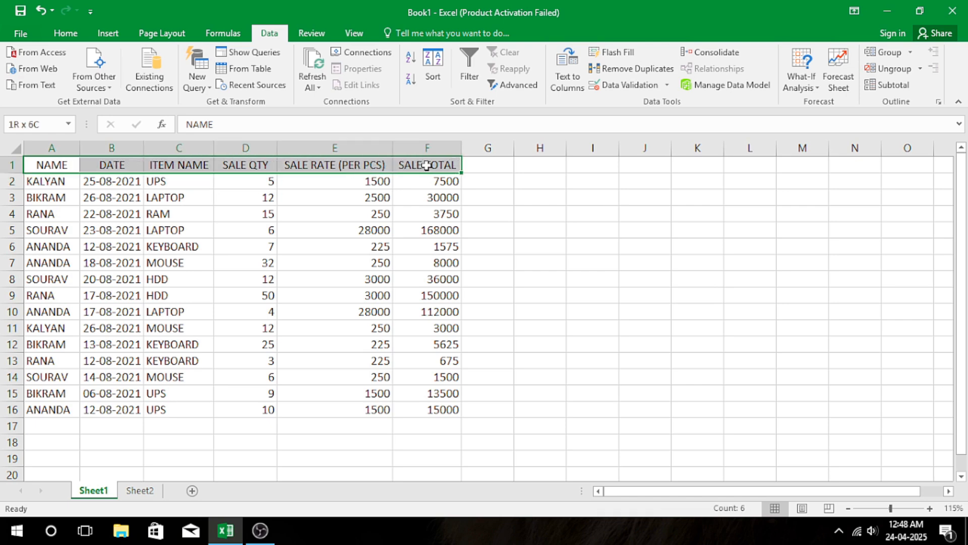
pyautogui.click(65, 33)
pyautogui.click(51, 68)
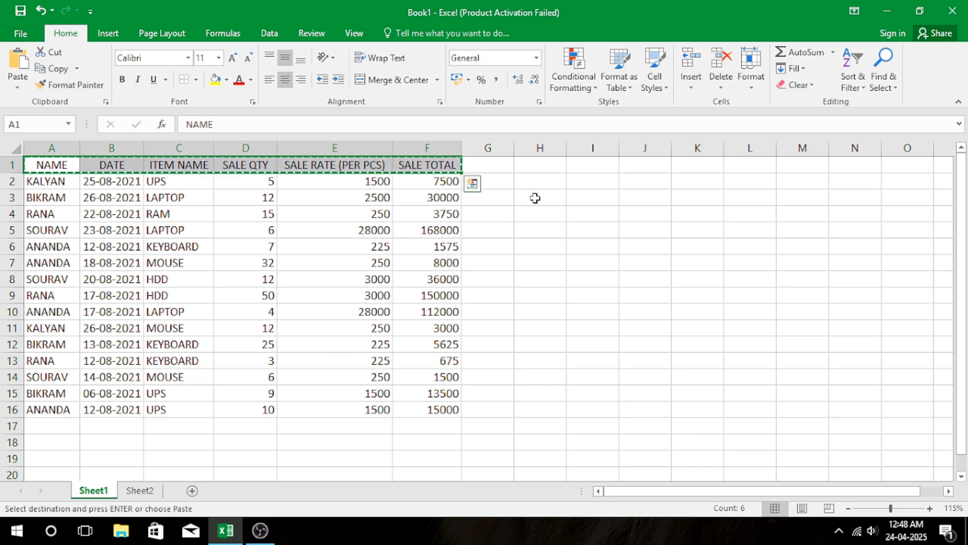
pyautogui.moveTo(553, 182); pyautogui.dragTo(894, 185)
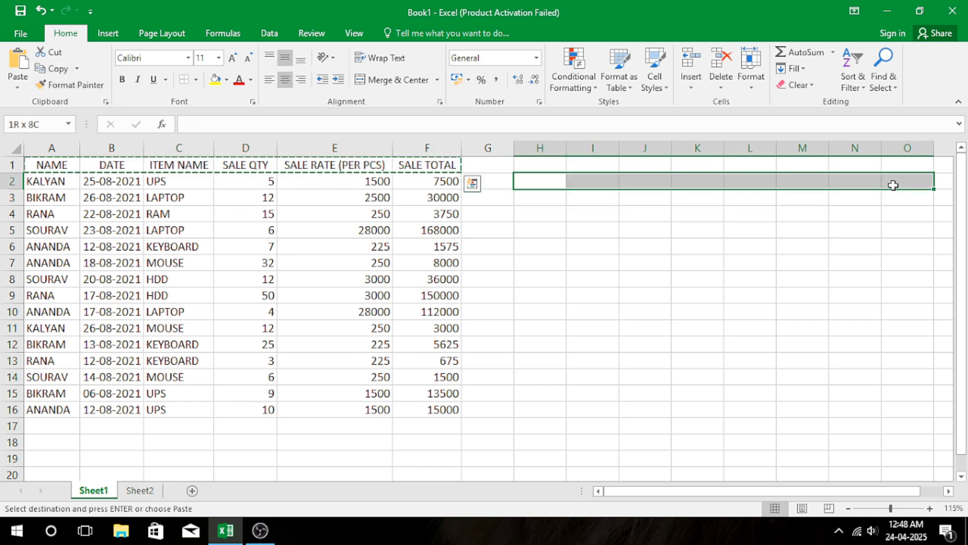
pyautogui.click(17, 60)
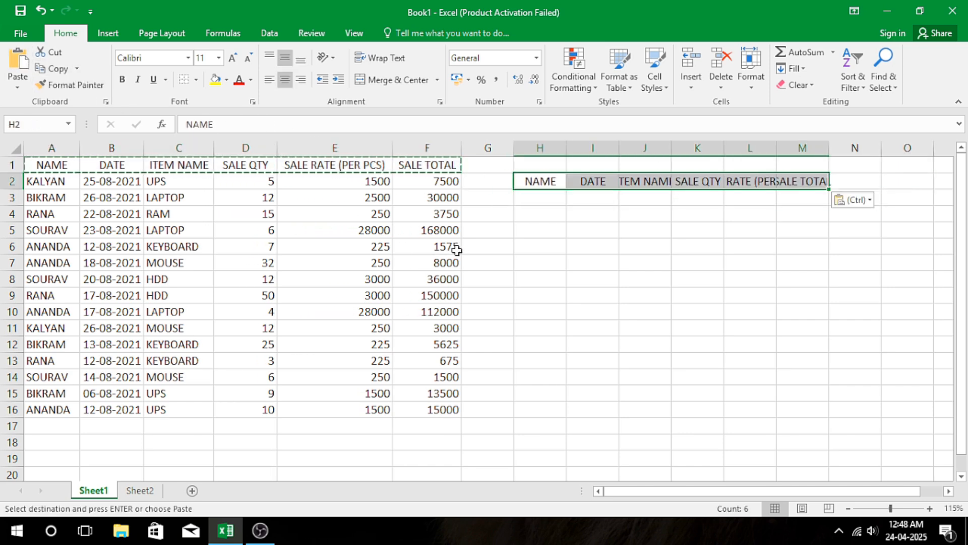
pyautogui.press('Escape')
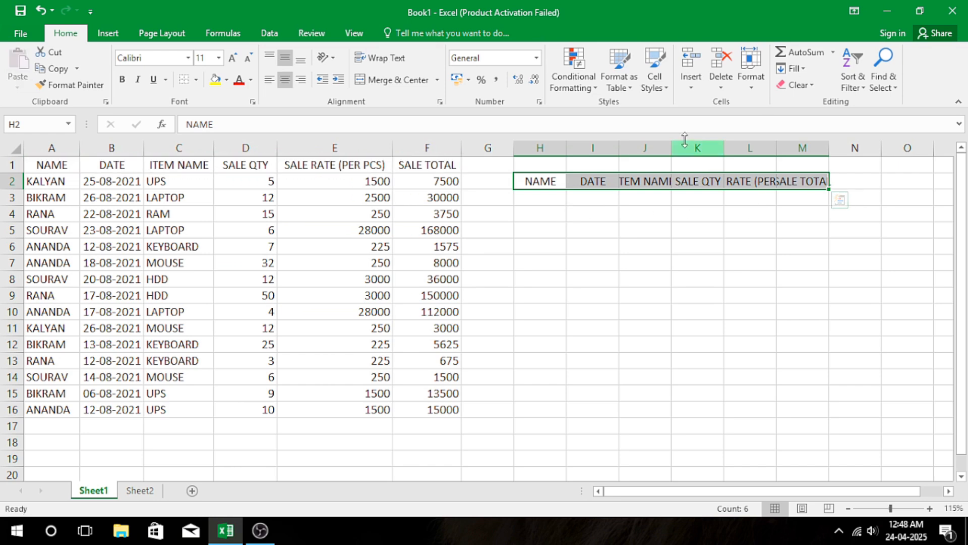
# Widen columns J to M so the copied headings fit in full.
pyautogui.moveTo(672, 147); pyautogui.dragTo(684, 147)
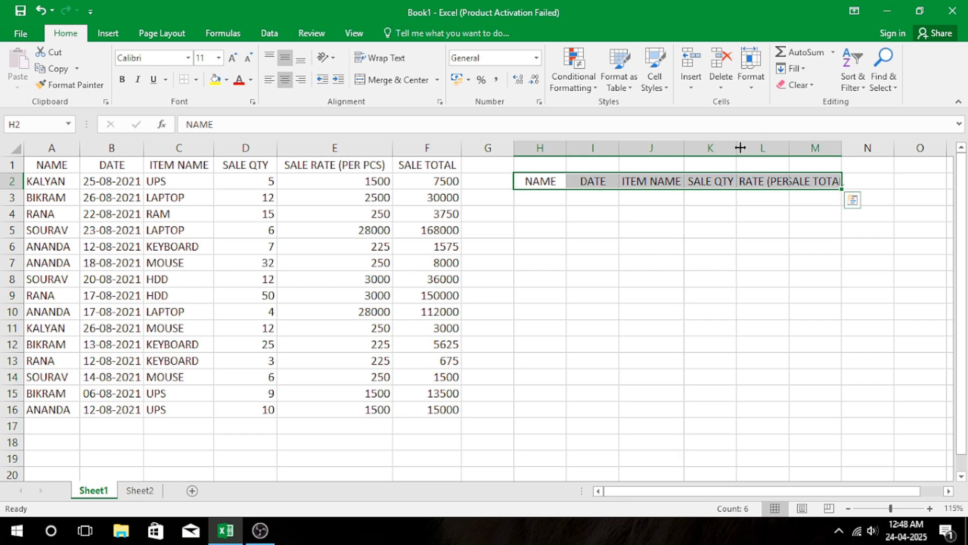
pyautogui.click(797, 147)
pyautogui.moveTo(788, 147); pyautogui.dragTo(913, 150)
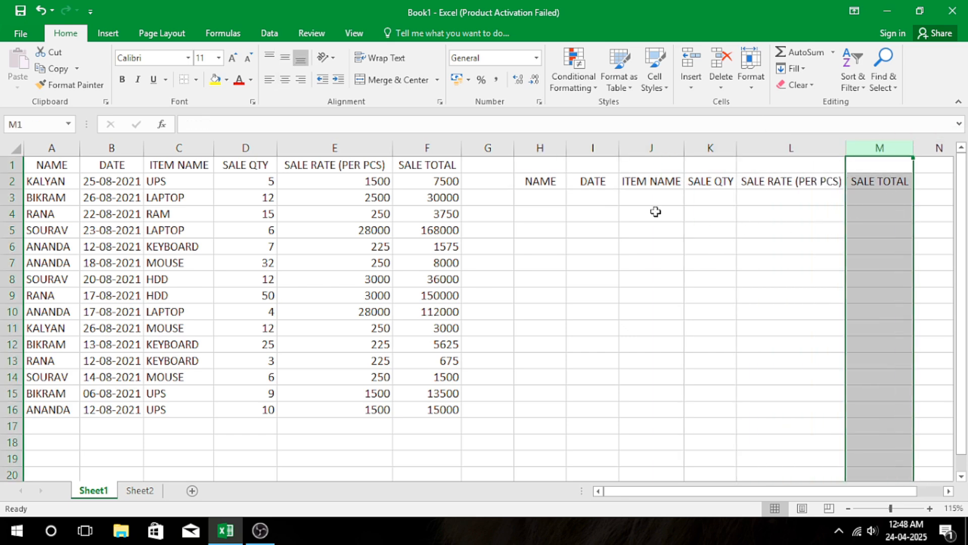
pyautogui.moveTo(682, 143); pyautogui.dragTo(750, 146)
pyautogui.click(802, 260)
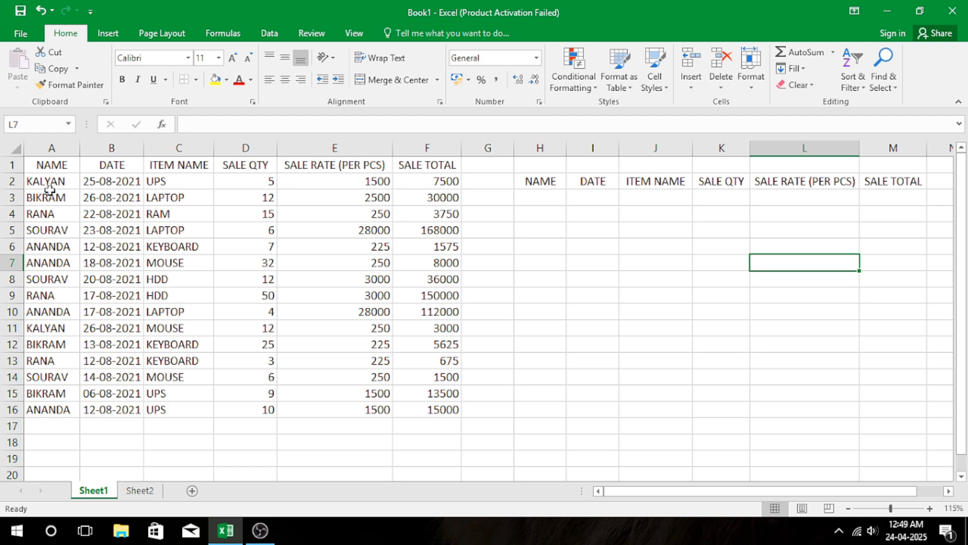
pyautogui.moveTo(50, 187); pyautogui.dragTo(65, 409)
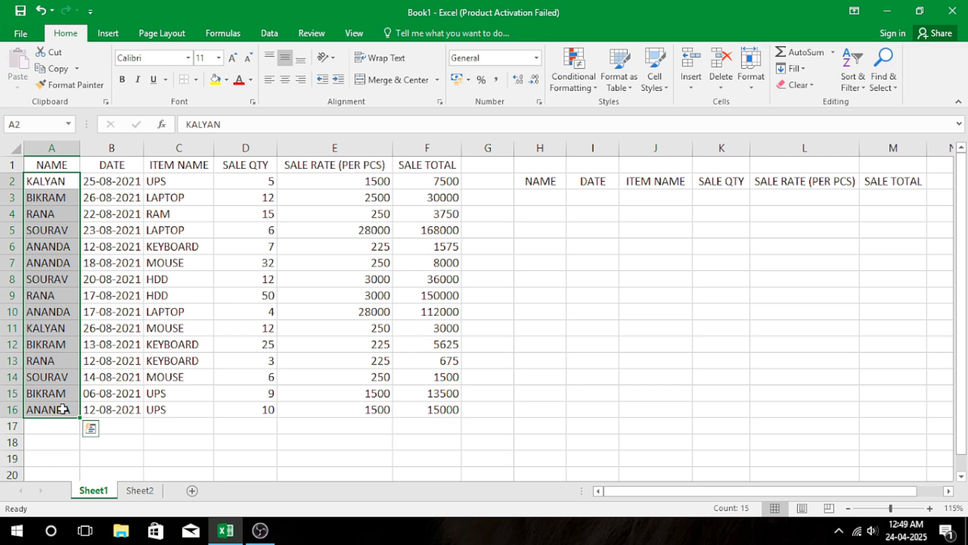
pyautogui.click(273, 301)
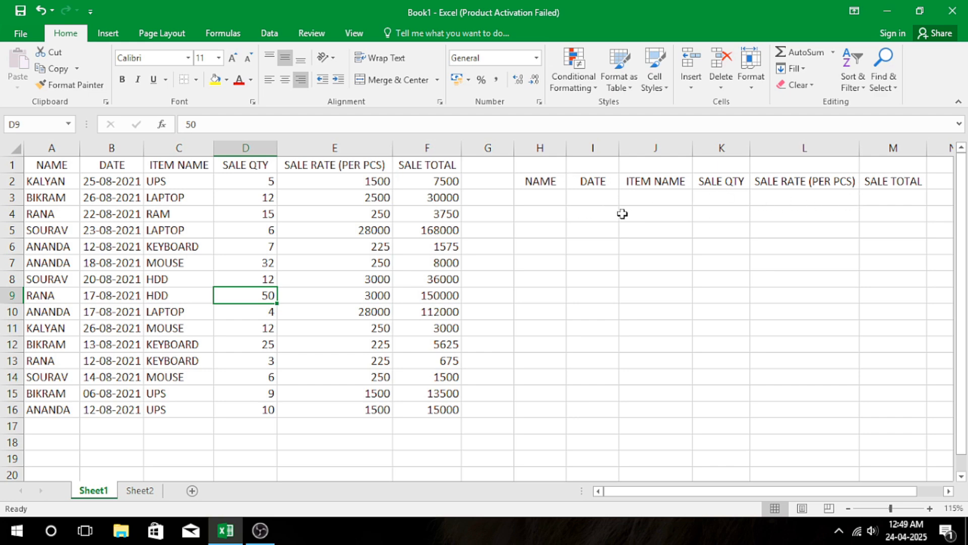
pyautogui.click(541, 191)
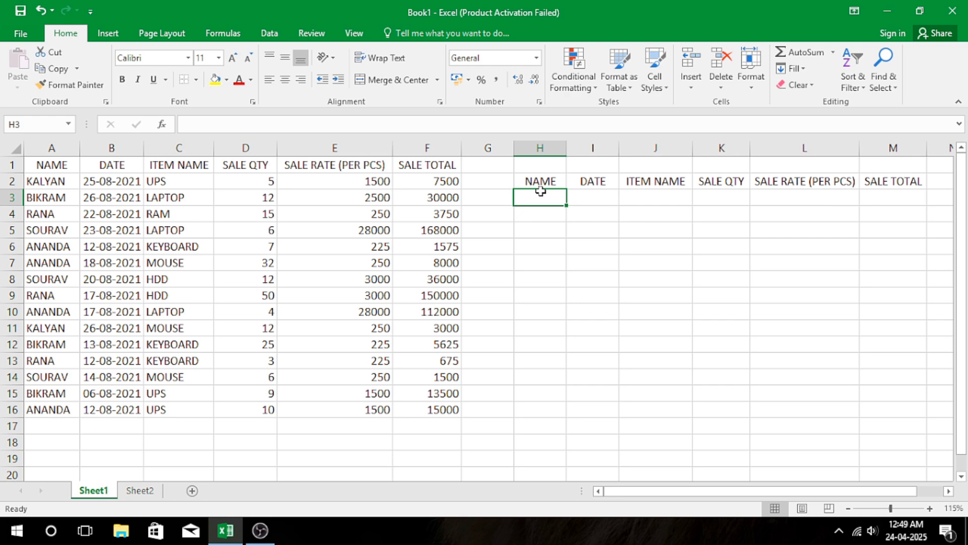
pyautogui.click(598, 228)
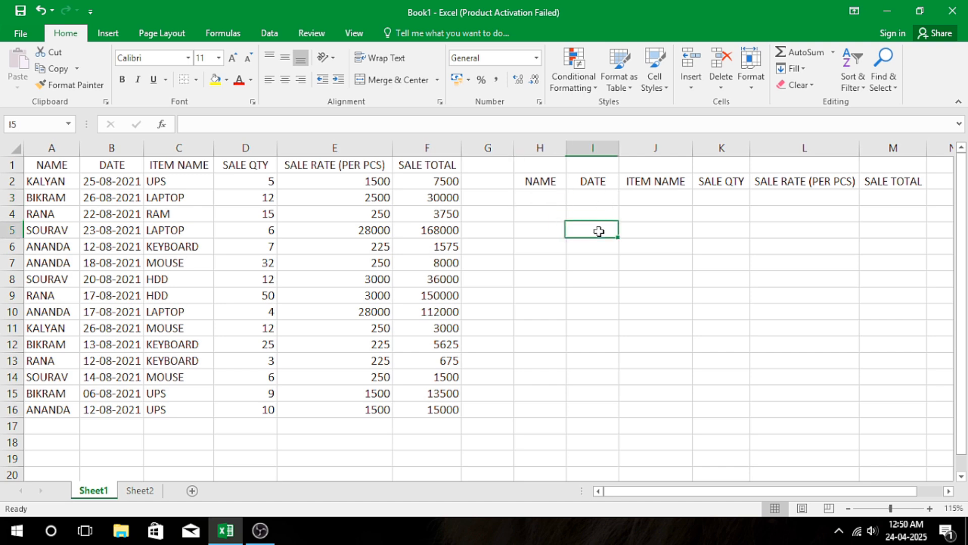
# Enter a salesperson's name as a quoted text formula in H3, under the copied NAME heading.
pyautogui.click(558, 196)
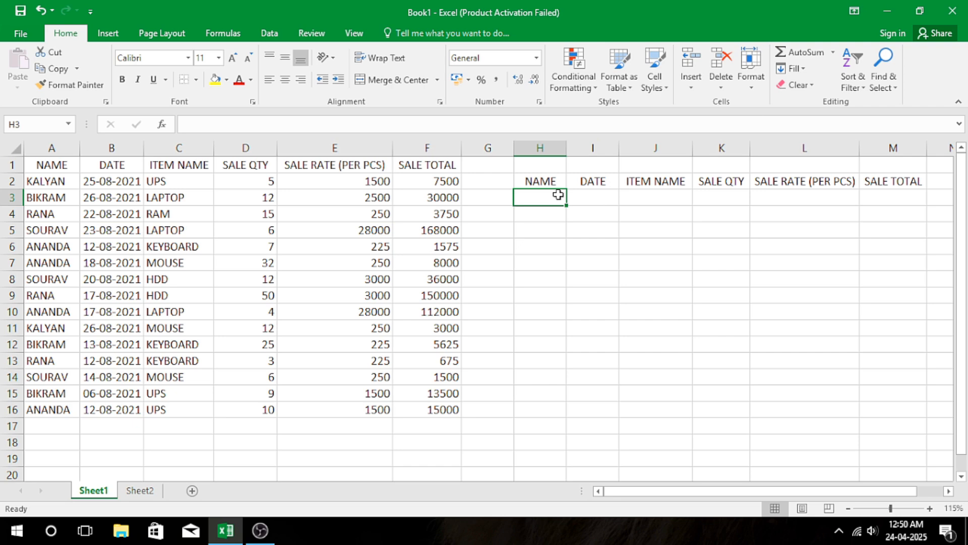
pyautogui.write('=')
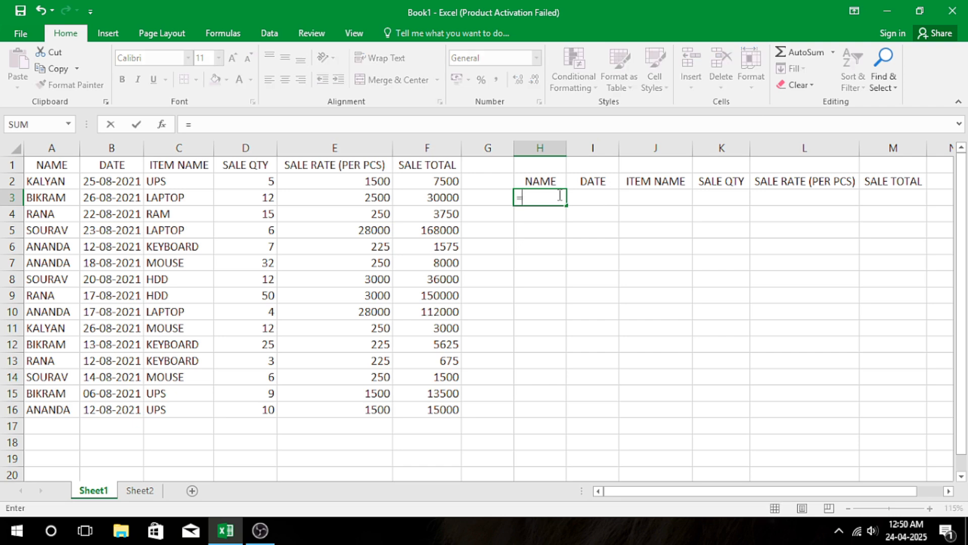
pyautogui.write('"bilram')
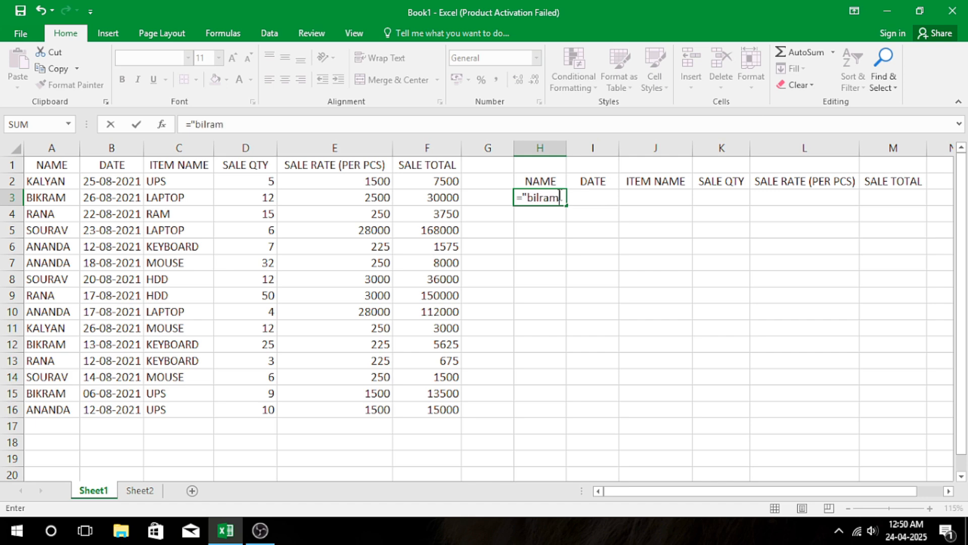
pyautogui.write('"')
pyautogui.press('Return')
pyautogui.click(586, 225)
pyautogui.click(542, 194)
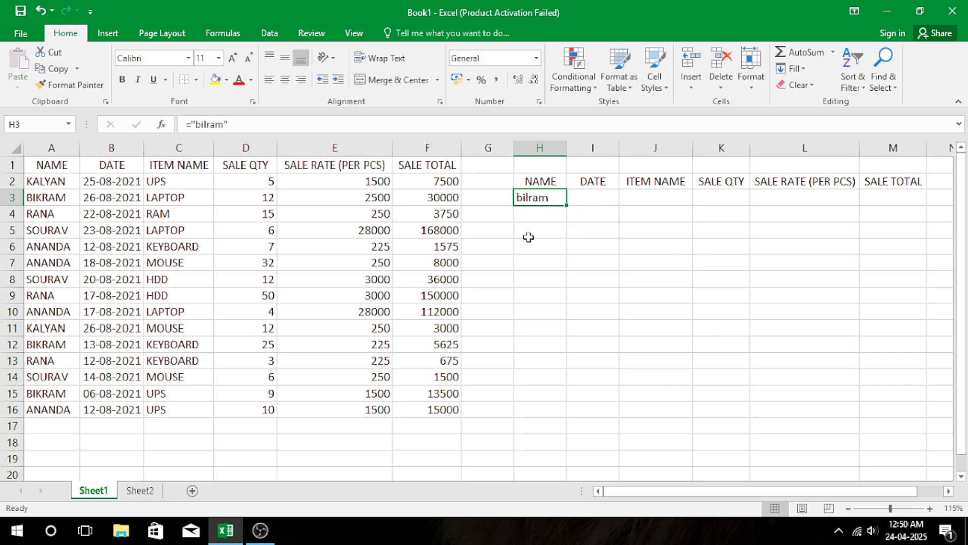
pyautogui.click(522, 259)
# Start an Advanced Filter on the list range A1:F16, set to copy the results to another location.
pyautogui.moveTo(46, 165); pyautogui.dragTo(432, 408)
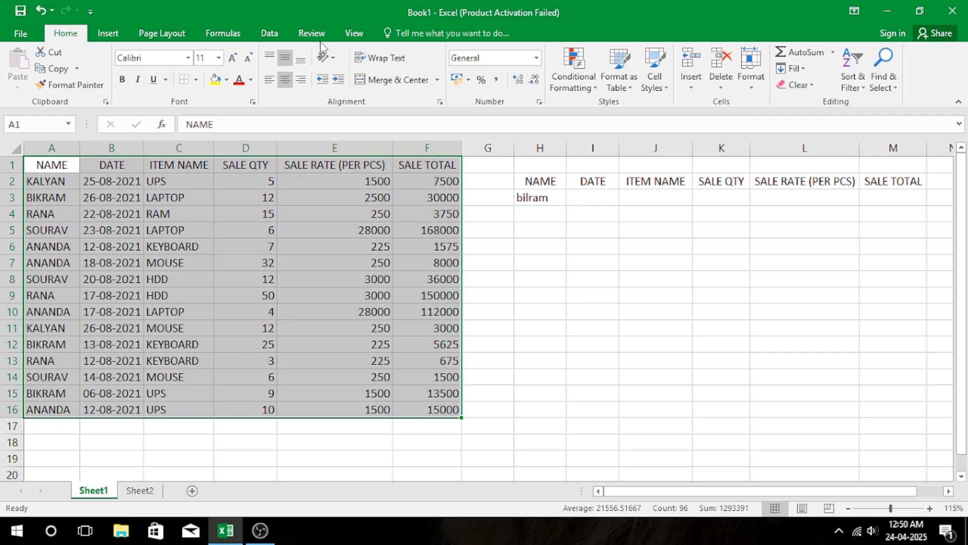
pyautogui.click(271, 34)
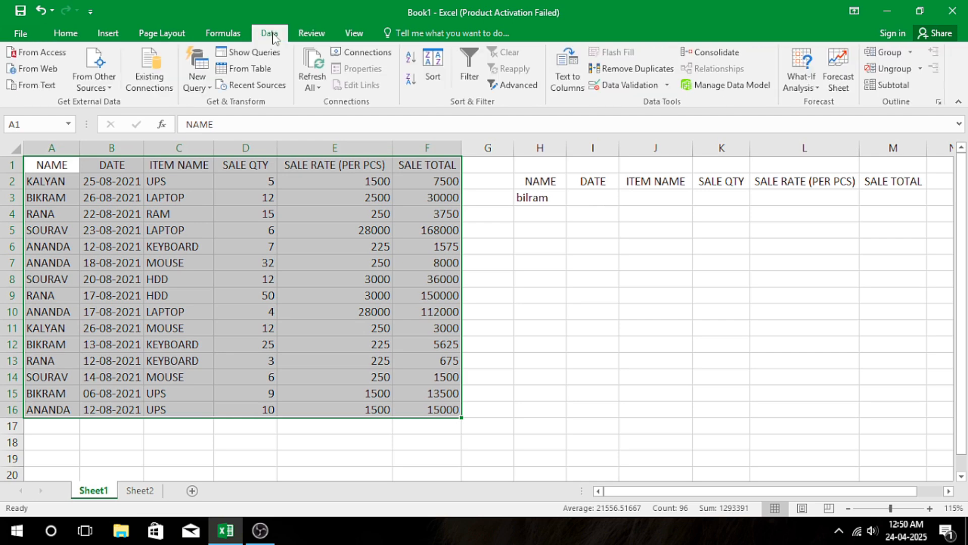
pyautogui.click(520, 85)
pyautogui.moveTo(546, 305); pyautogui.dragTo(366, 204)
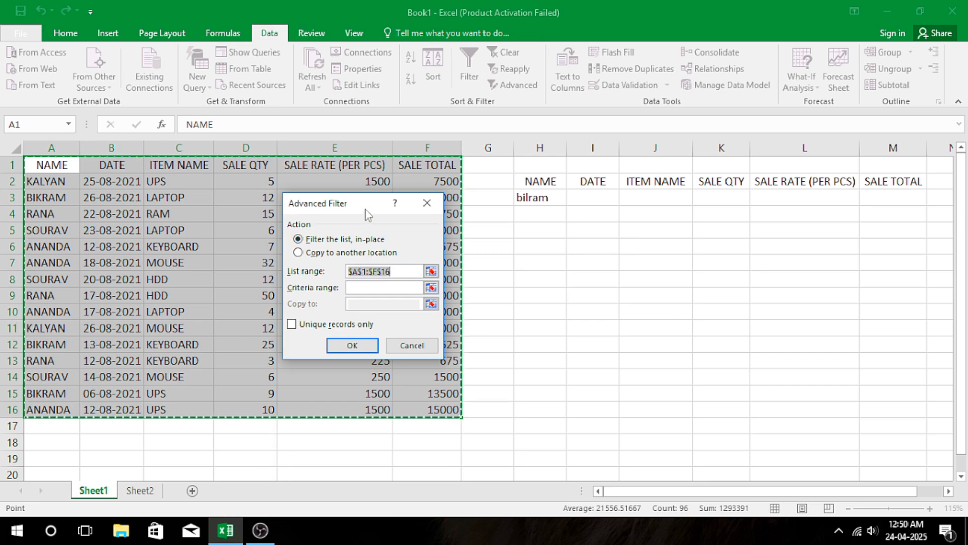
pyautogui.moveTo(367, 204); pyautogui.dragTo(573, 219)
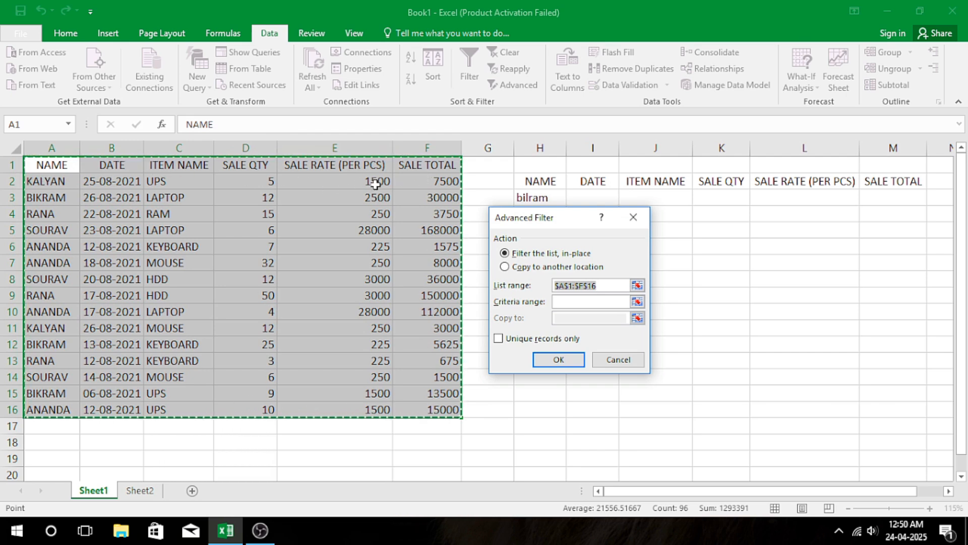
pyautogui.moveTo(576, 220); pyautogui.dragTo(284, 217)
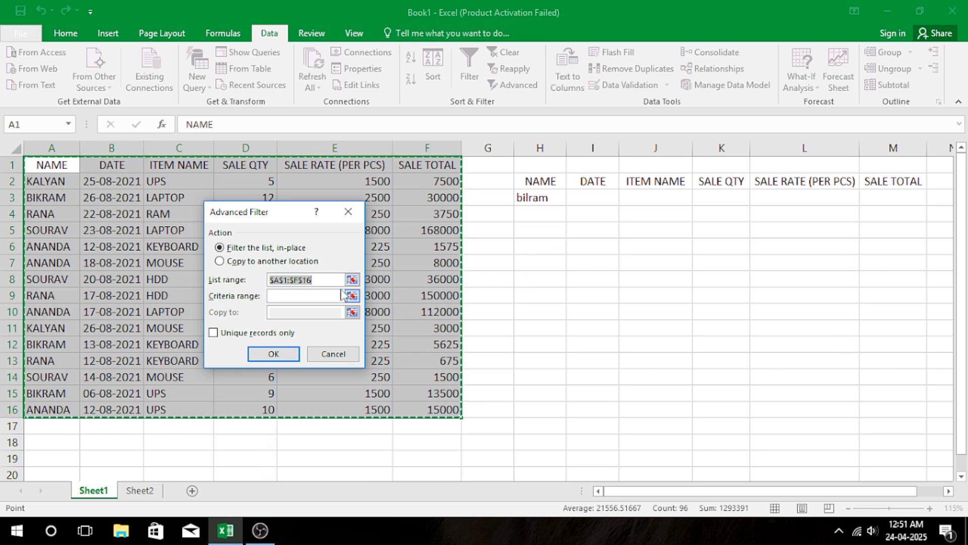
pyautogui.click(219, 261)
pyautogui.moveTo(279, 216); pyautogui.dragTo(346, 262)
pyautogui.click(382, 328)
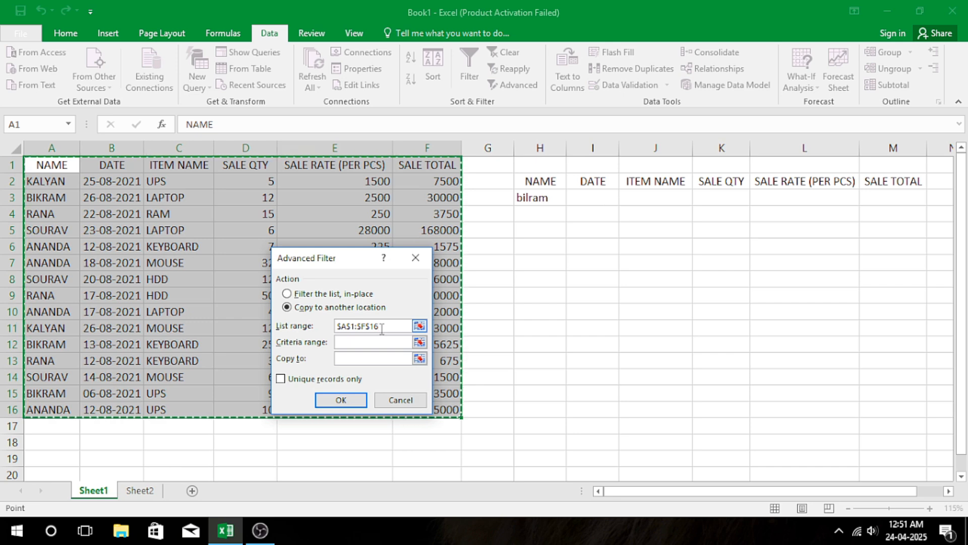
# Set the criteria range to H2:M3 and the copy destination to H6:M6, and run the Advanced Filter.
pyautogui.click(346, 342)
pyautogui.moveTo(540, 184); pyautogui.dragTo(894, 192)
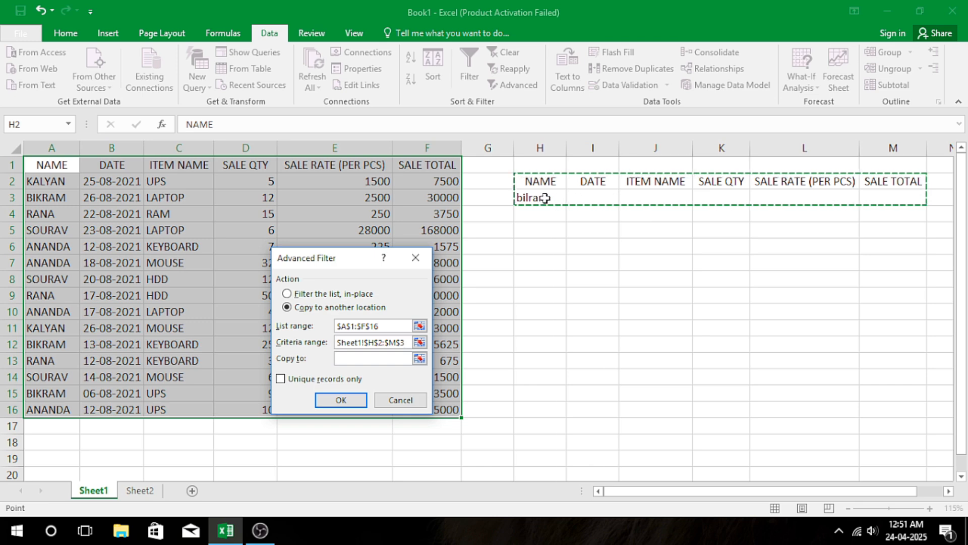
pyautogui.click(406, 358)
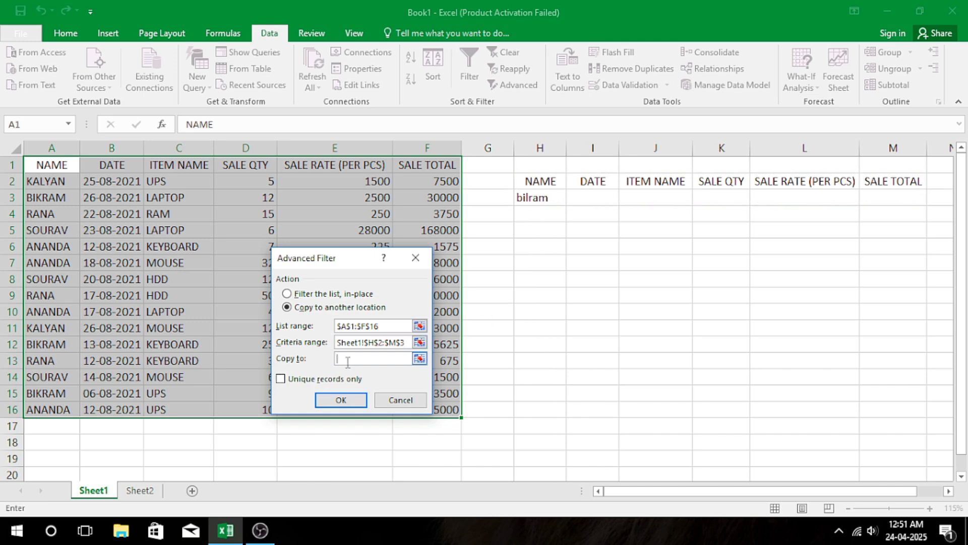
pyautogui.moveTo(536, 244); pyautogui.dragTo(899, 246)
pyautogui.click(899, 246)
pyautogui.moveTo(536, 246); pyautogui.dragTo(904, 250)
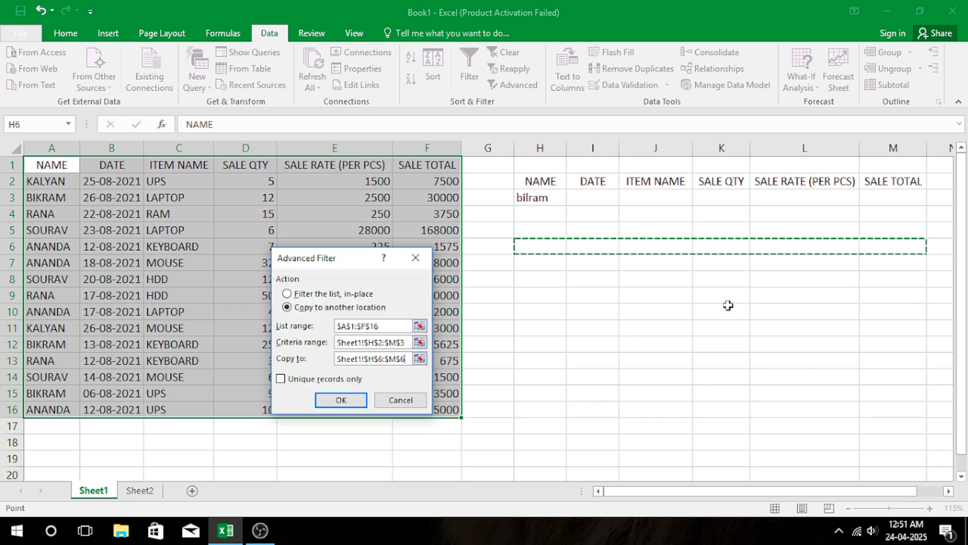
pyautogui.click(356, 397)
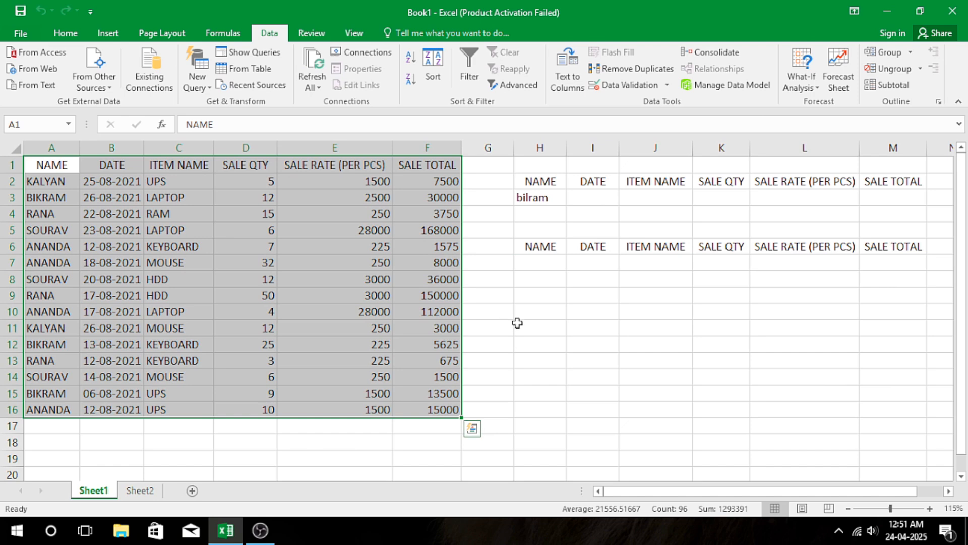
# Clear the name criterion and the filter output from cells H3:M7.
pyautogui.click(545, 198)
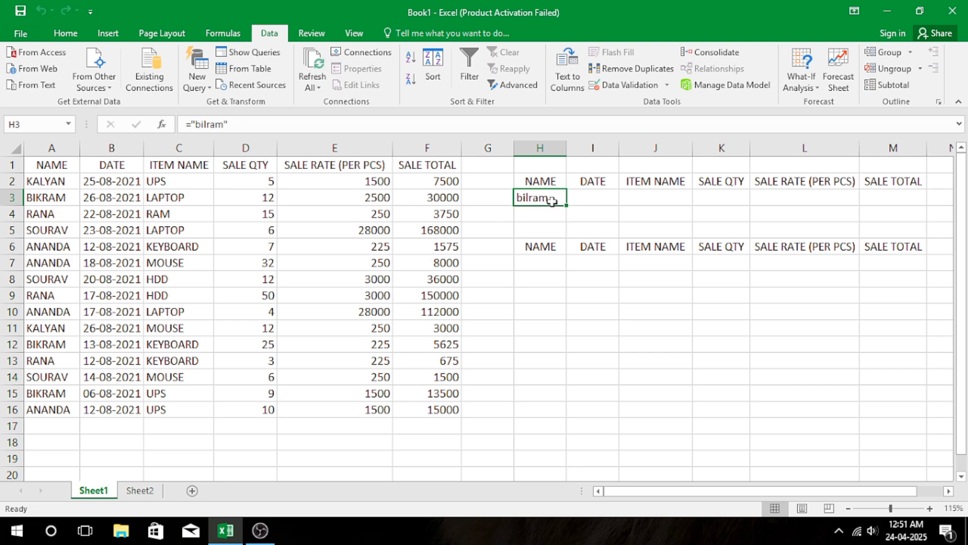
pyautogui.moveTo(538, 197); pyautogui.dragTo(906, 268)
pyautogui.press('Delete')
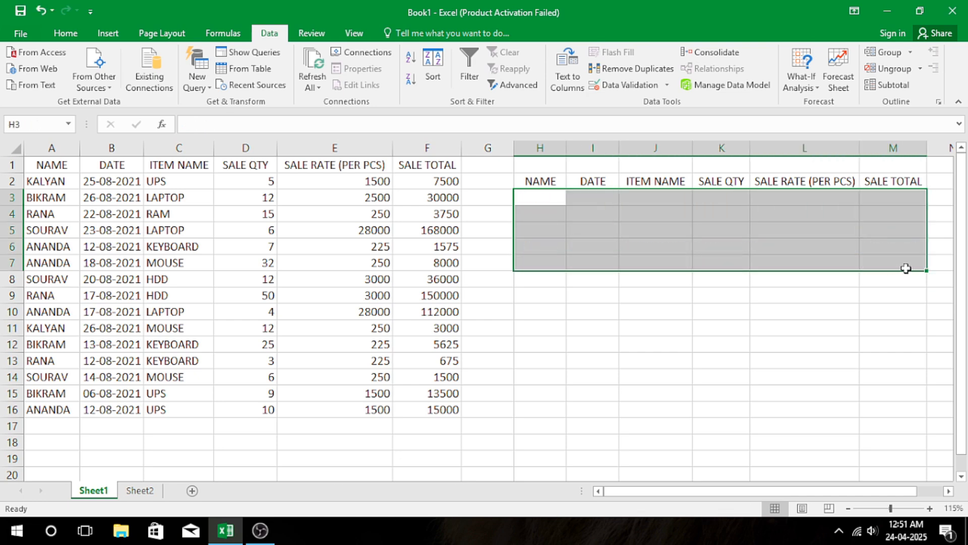
# Enter the salesperson's name from A3 as a quoted text formula in H3, under the criteria range's NAME heading.
pyautogui.click(700, 311)
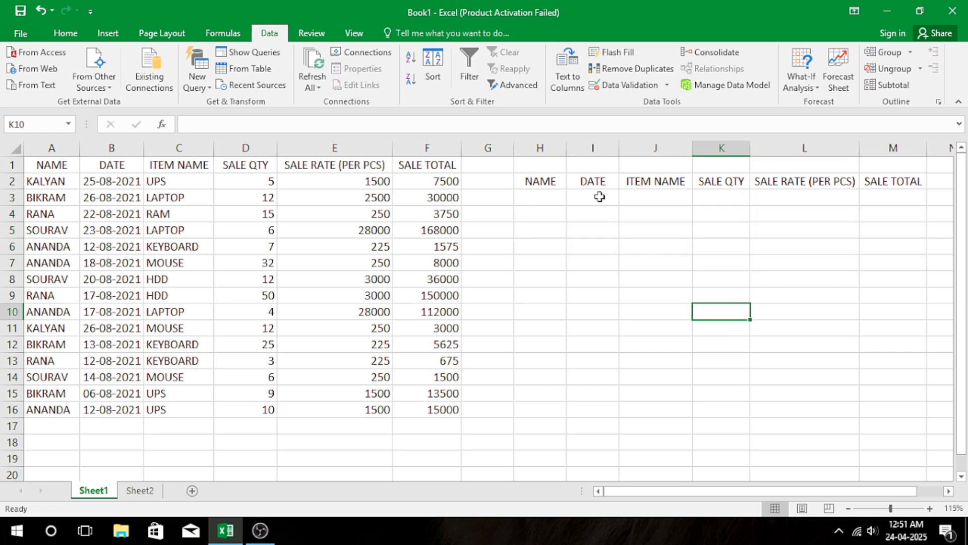
pyautogui.click(553, 195)
pyautogui.write('="BI')
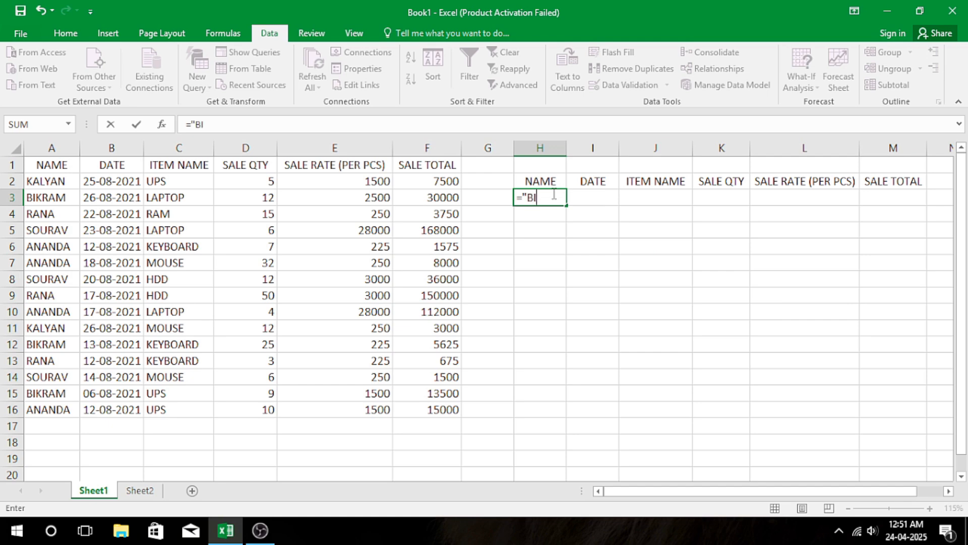
pyautogui.write('KRAM')
pyautogui.press('Return')
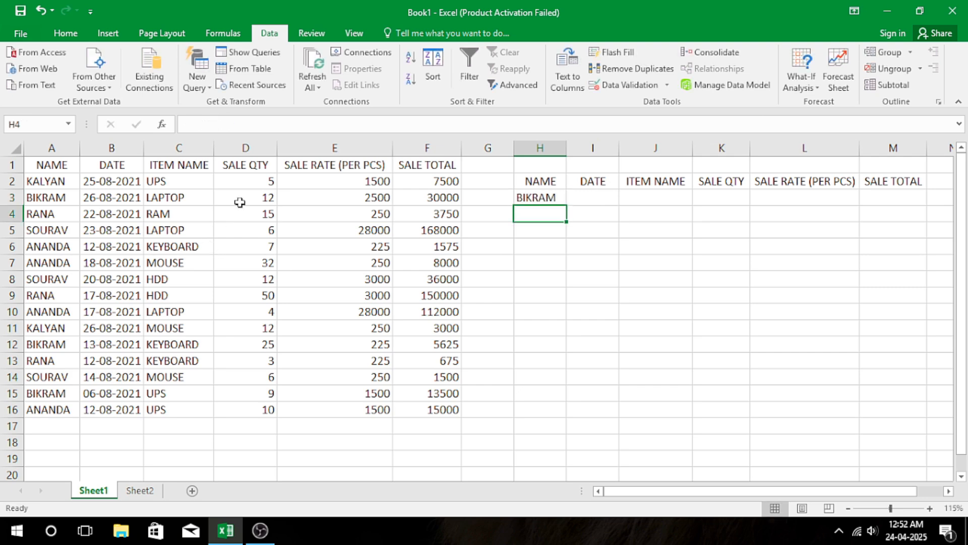
# Run an Advanced Filter on A1:F16 with criteria range H2:M3, copying the results to H6:M6, and autofit the width of column I.
pyautogui.click(514, 84)
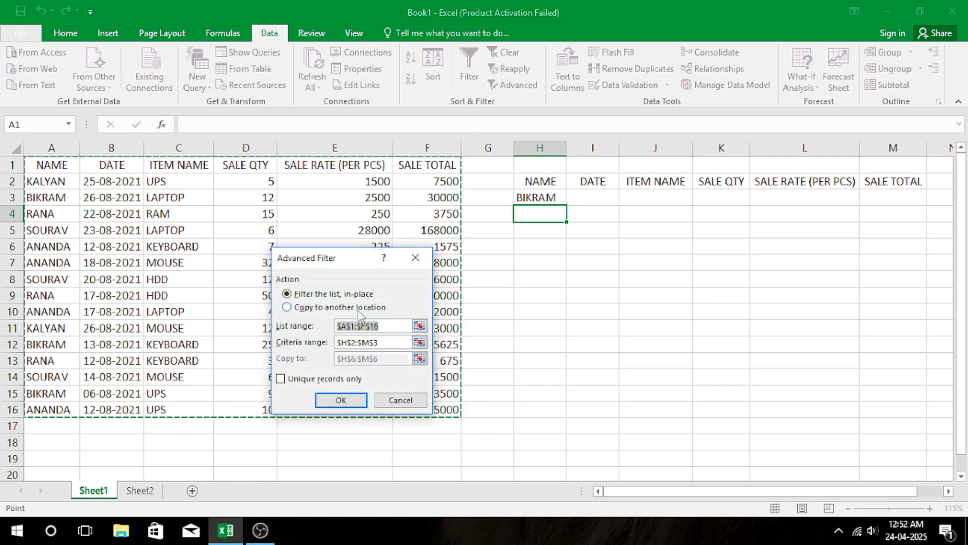
pyautogui.click(308, 308)
pyautogui.click(394, 358)
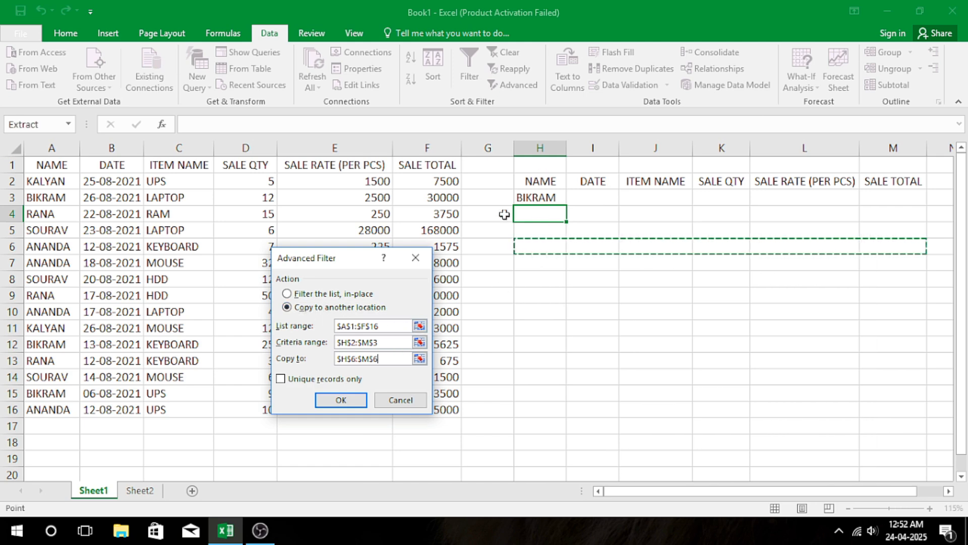
pyautogui.click(385, 343)
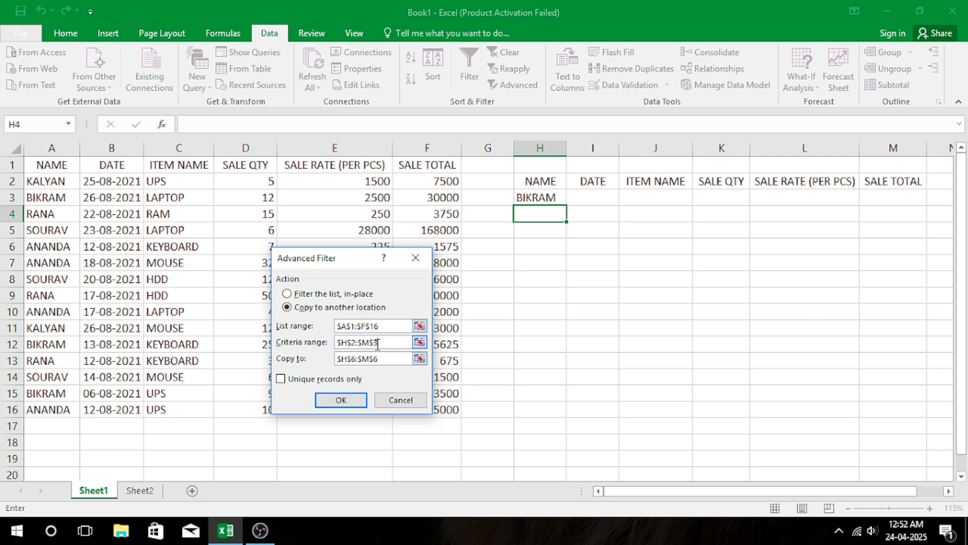
pyautogui.moveTo(406, 344); pyautogui.dragTo(333, 343)
pyautogui.click(541, 176)
pyautogui.moveTo(541, 173); pyautogui.dragTo(888, 197)
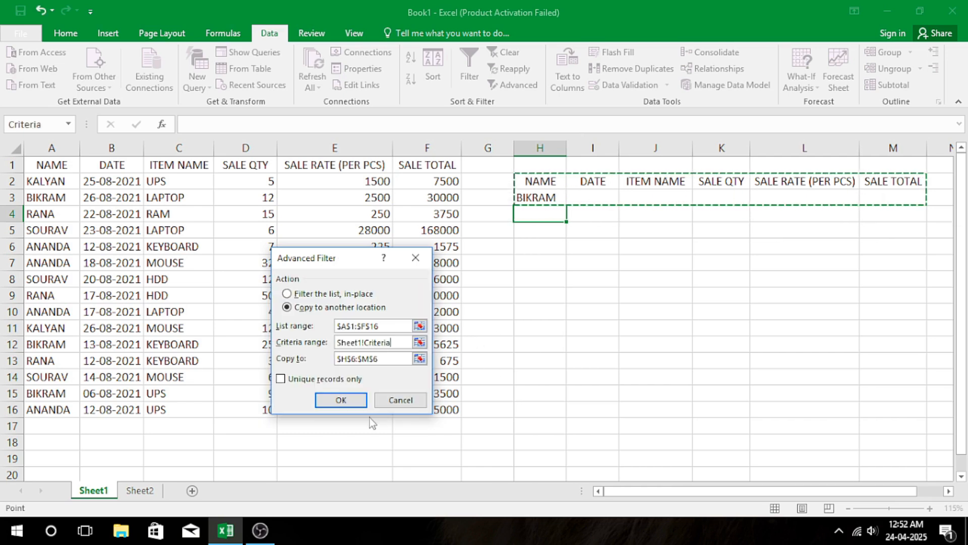
pyautogui.click(338, 400)
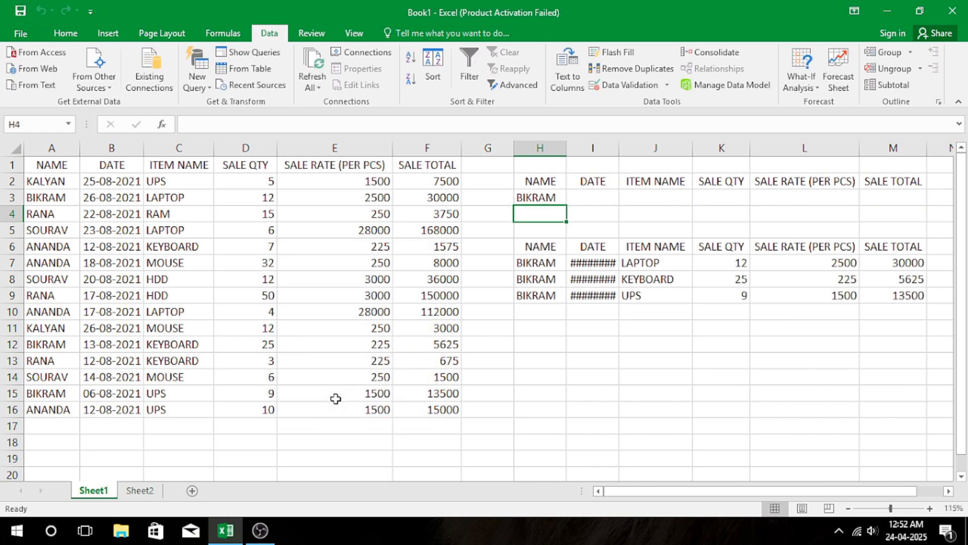
pyautogui.doubleClick(616, 146)
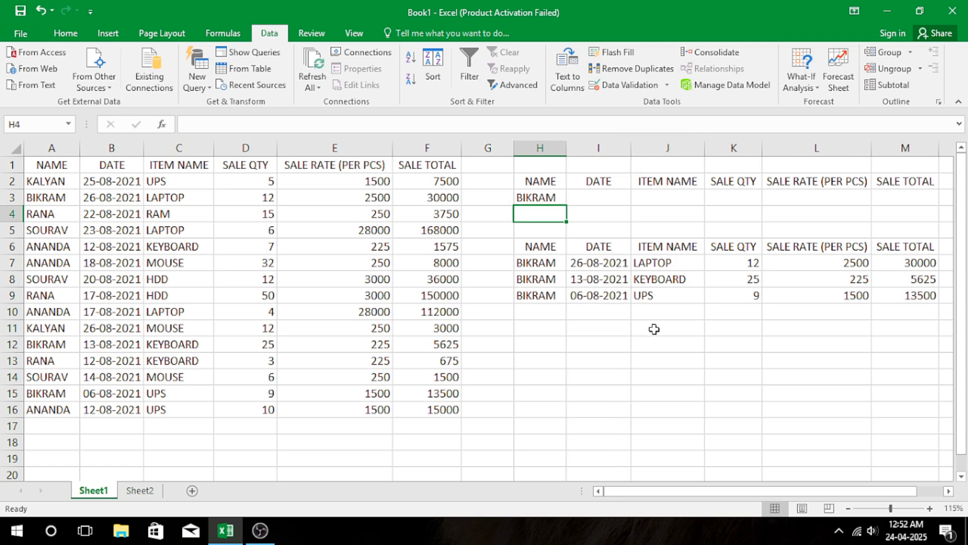
# Examine the names, items, dates, quantities, rates and totals in the extracted records in H7:M9.
pyautogui.click(546, 260)
pyautogui.moveTo(547, 261); pyautogui.dragTo(541, 297)
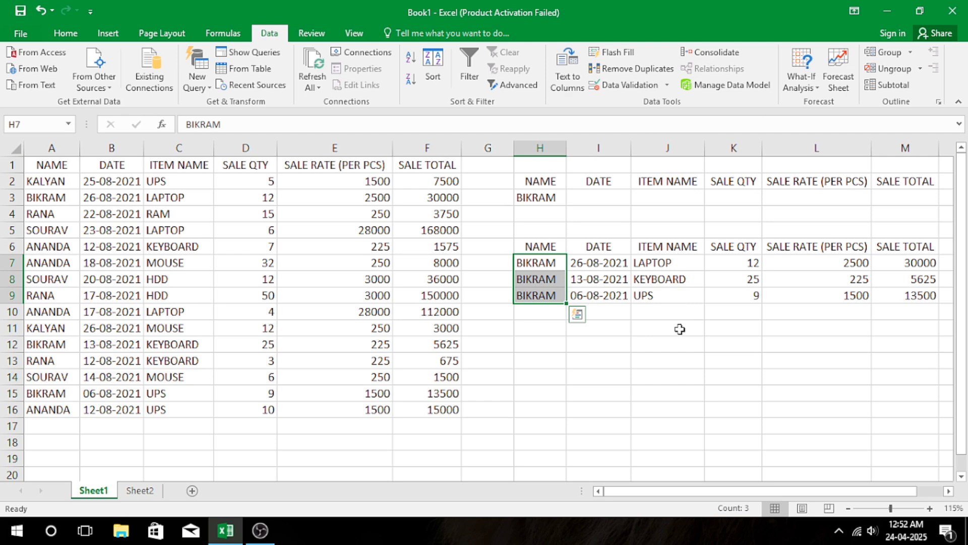
pyautogui.click(668, 262)
pyautogui.click(662, 280)
pyautogui.click(650, 300)
pyautogui.click(591, 261)
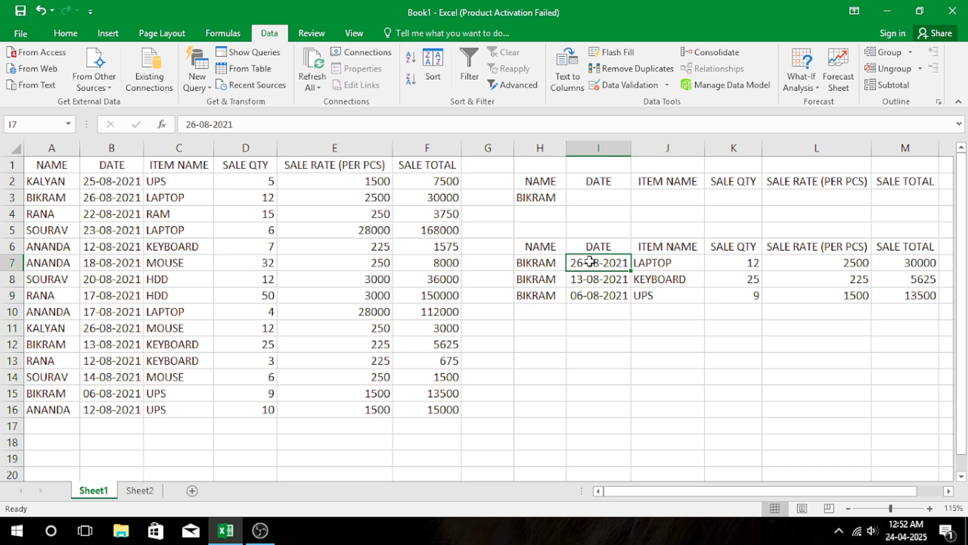
pyautogui.moveTo(720, 266); pyautogui.dragTo(723, 295)
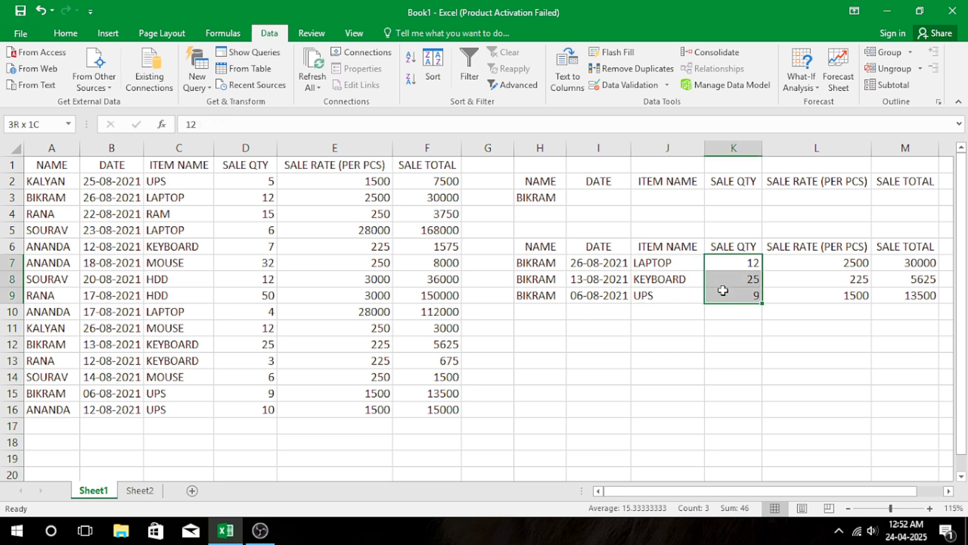
pyautogui.moveTo(800, 261); pyautogui.dragTo(804, 296)
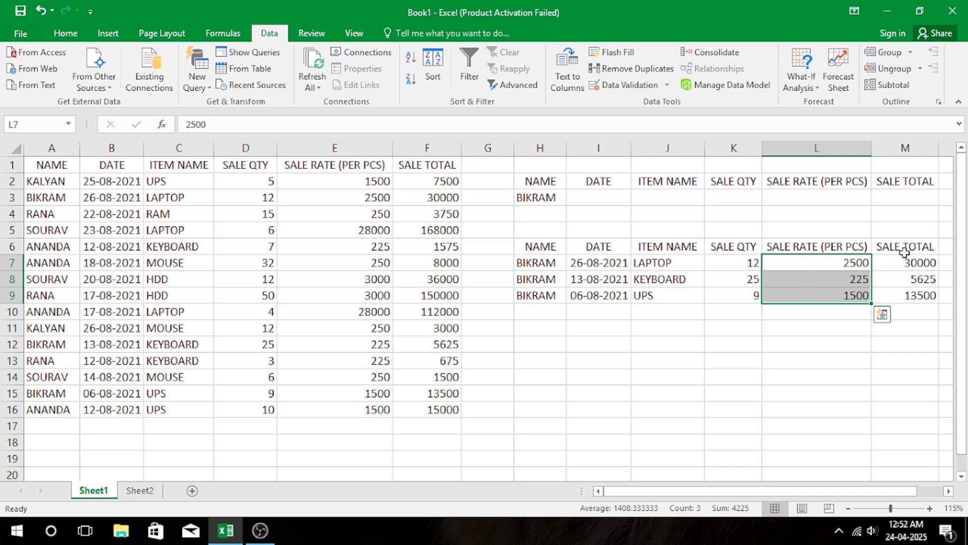
pyautogui.moveTo(908, 264); pyautogui.dragTo(909, 296)
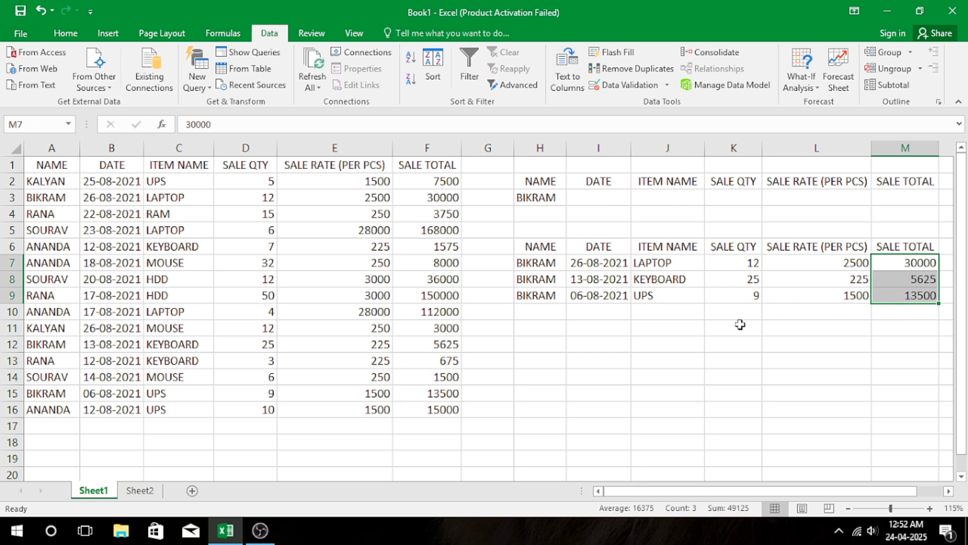
# Clear the name criterion and the filter output from cells H3:M10.
pyautogui.moveTo(545, 198)
pyautogui.mouseDown()
pyautogui.moveTo(828, 290)
pyautogui.moveTo(903, 304)
pyautogui.mouseUp()
pyautogui.press('Delete')
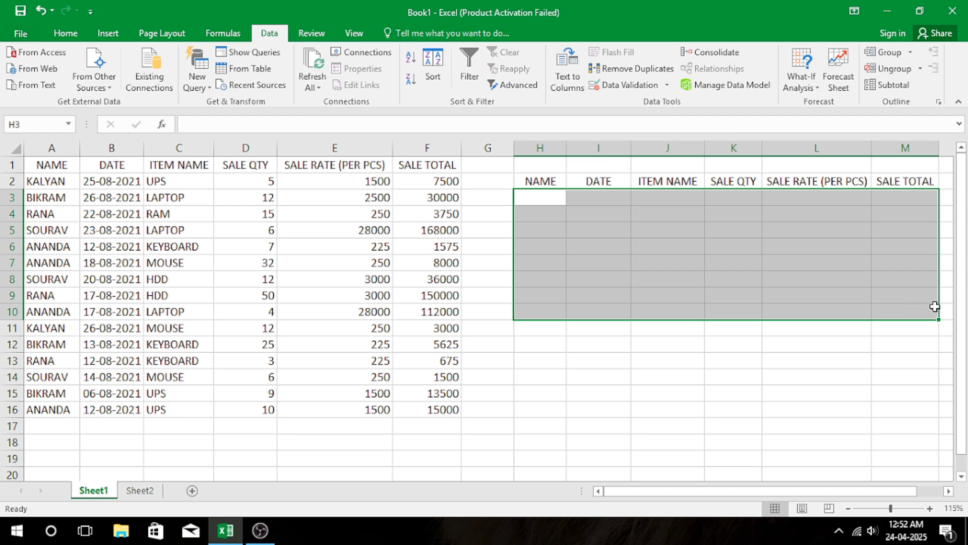
pyautogui.click(546, 197)
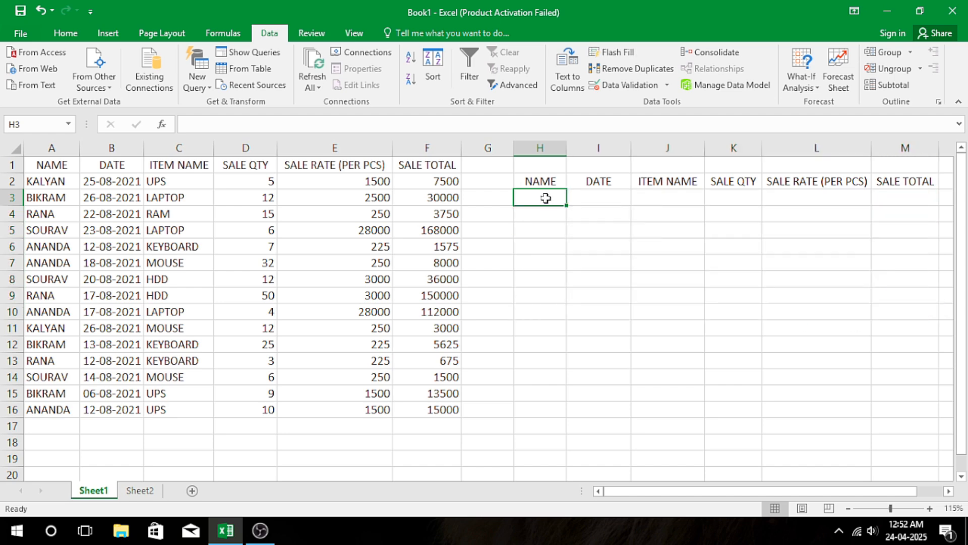
pyautogui.click(572, 250)
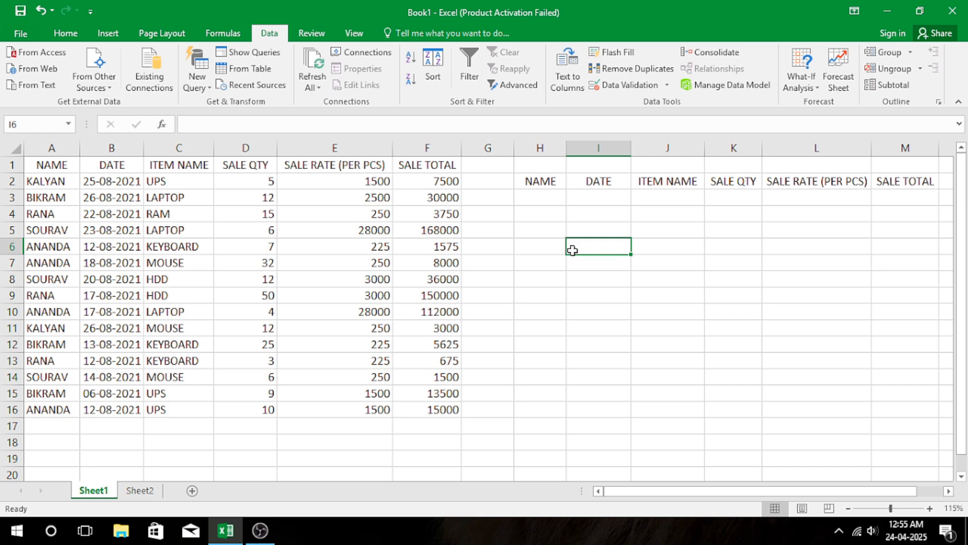
# Enter the criterion >25 in K3, under the SALE QTY heading of the criteria range.
pyautogui.click(735, 195)
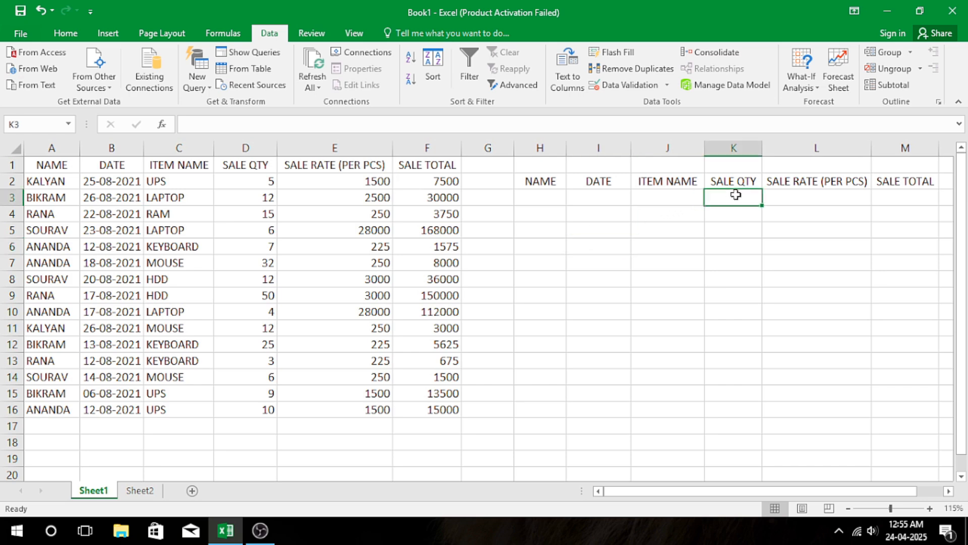
pyautogui.write('>')
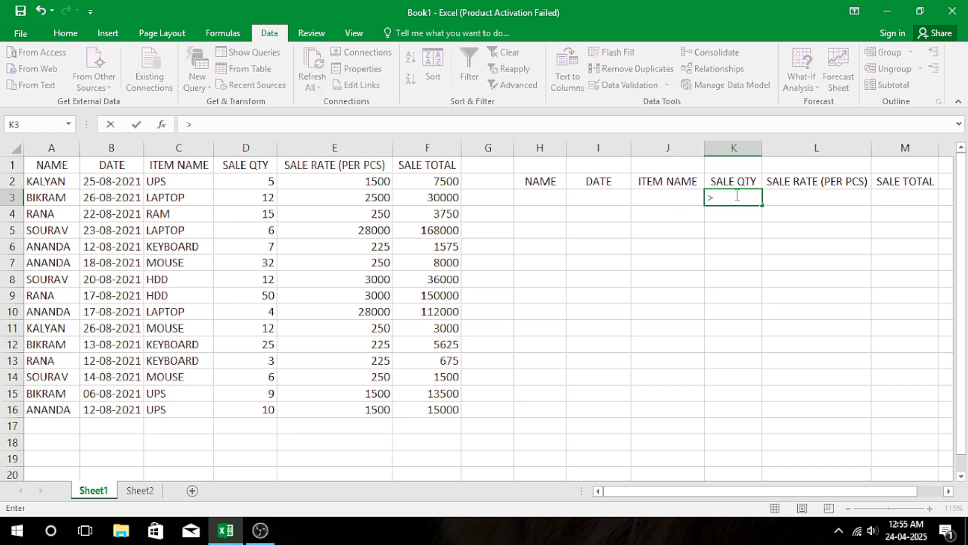
pyautogui.write('="')
pyautogui.write('25')
pyautogui.press('Return')
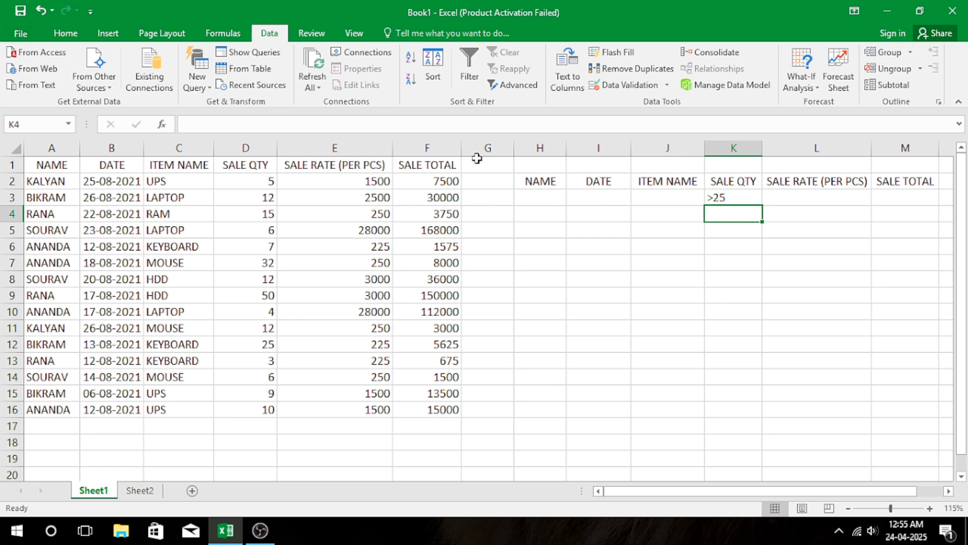
# Run an Advanced Filter on A1:F16 with the quantity criterion in H2:M3, copying the results to H6:M6.
pyautogui.click(497, 79)
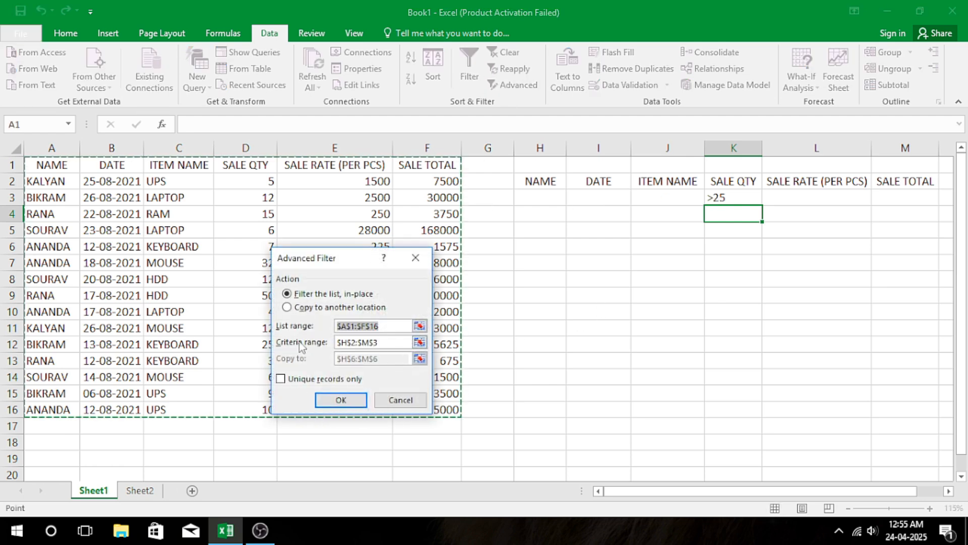
pyautogui.click(350, 309)
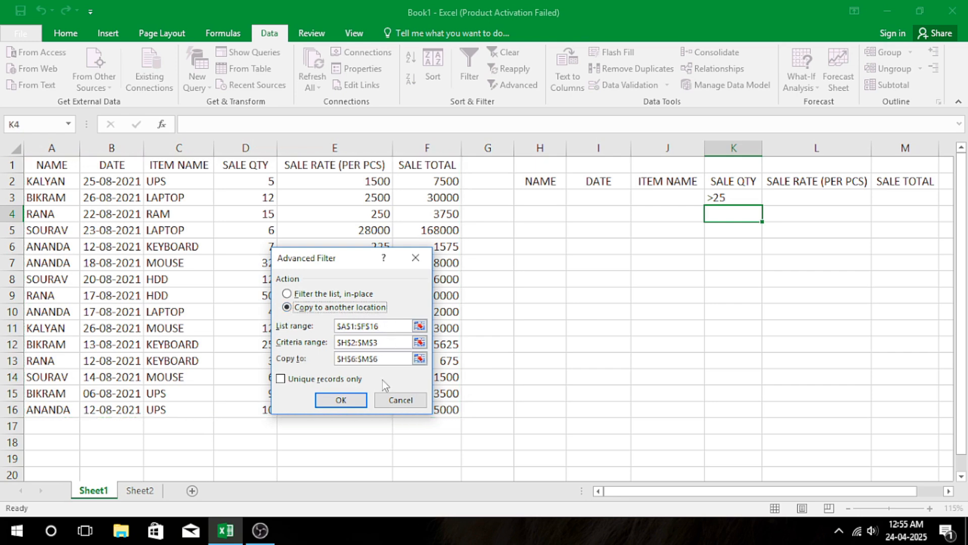
pyautogui.click(383, 326)
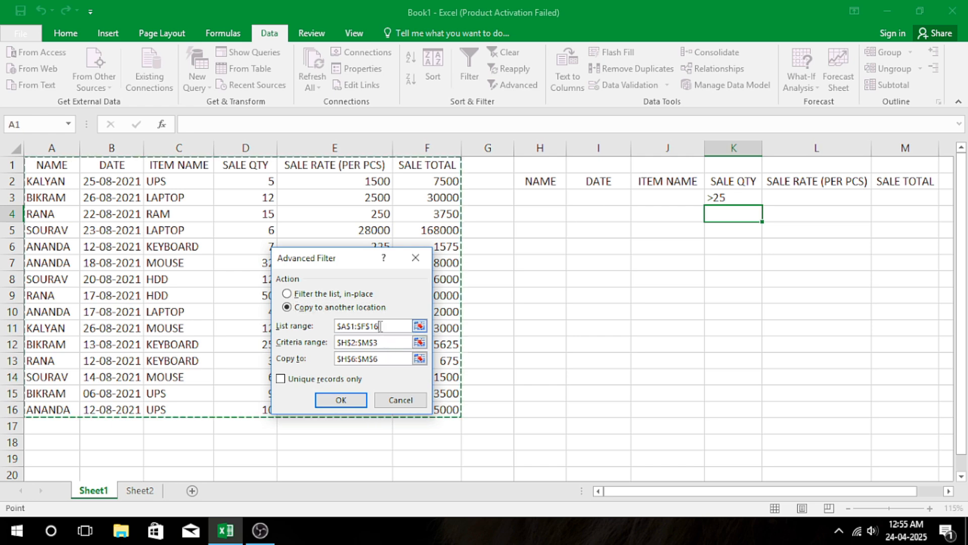
pyautogui.click(381, 343)
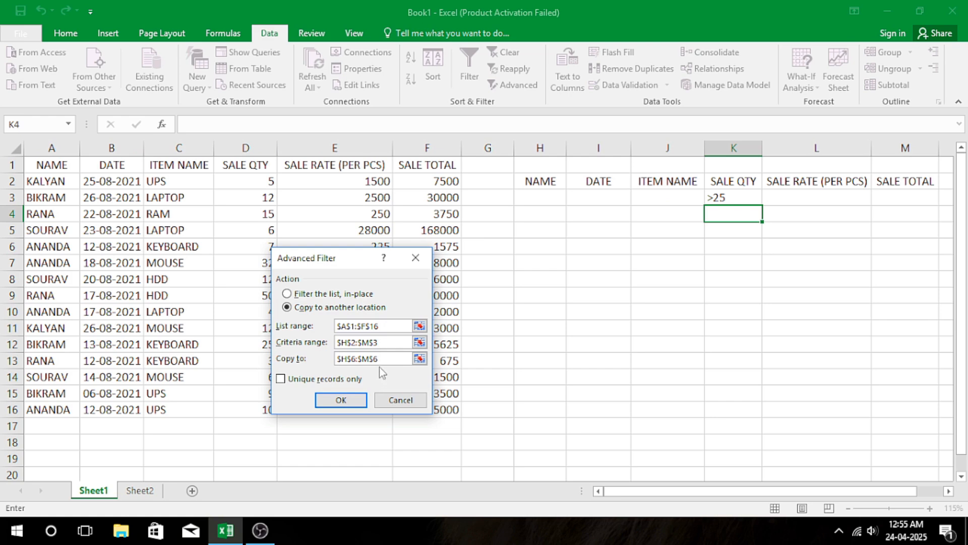
pyautogui.click(354, 398)
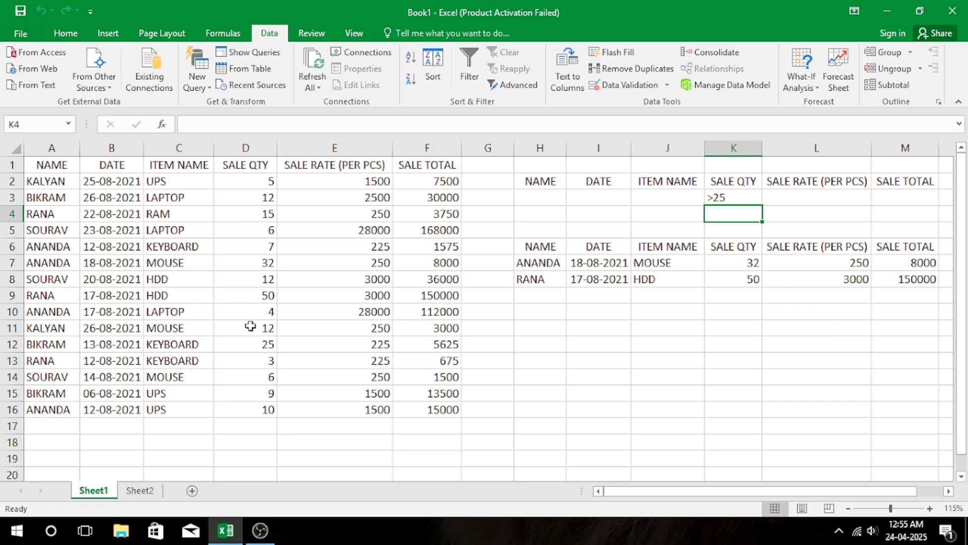
# Check the quantities and items in the extracted rows, and clear the quantity criterion and the filter output from H3:M8.
pyautogui.moveTo(735, 264); pyautogui.dragTo(741, 279)
pyautogui.moveTo(738, 279)
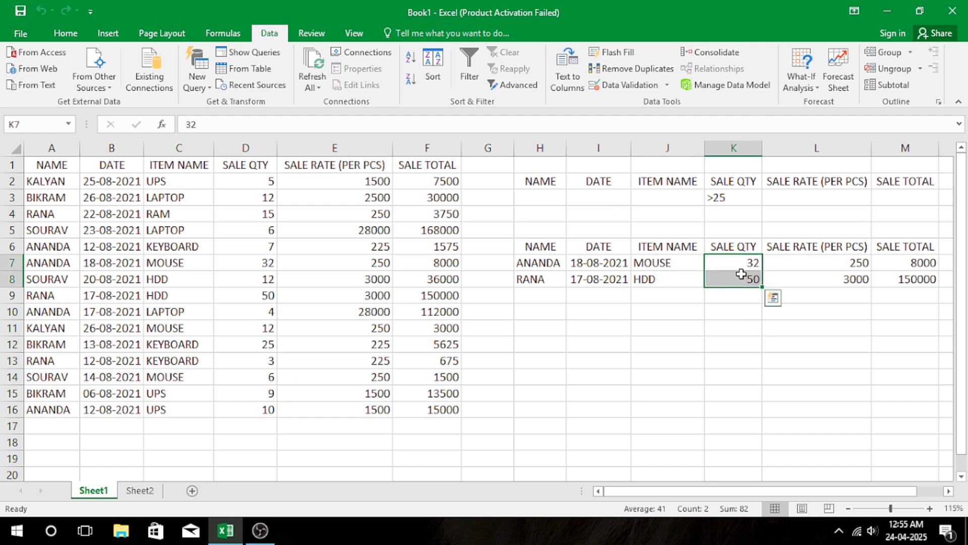
pyautogui.click(661, 278)
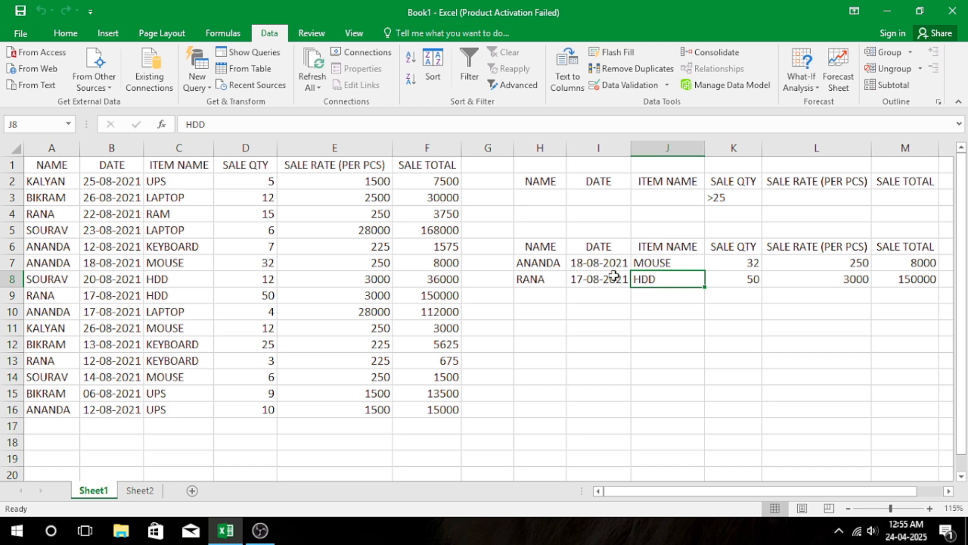
pyautogui.click(643, 266)
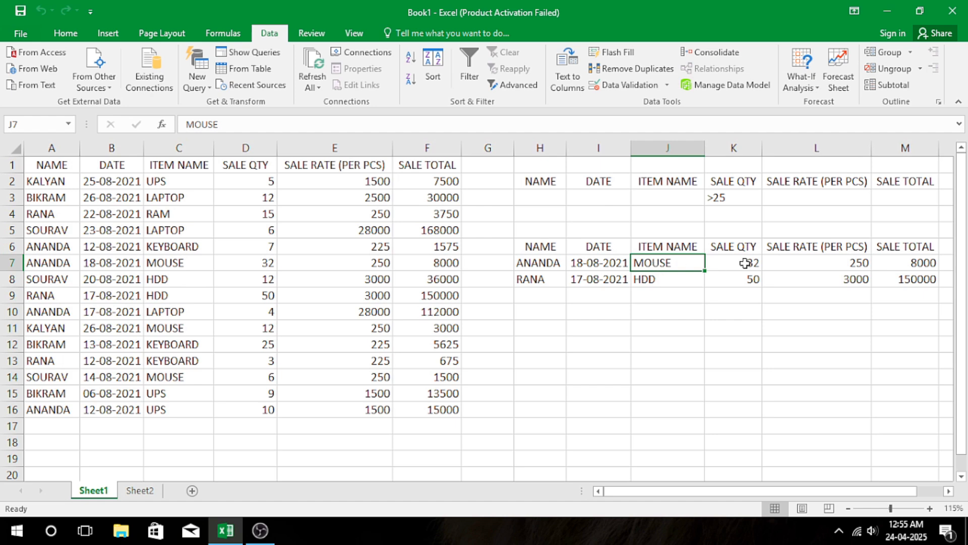
pyautogui.click(557, 198)
pyautogui.moveTo(557, 198); pyautogui.dragTo(921, 277)
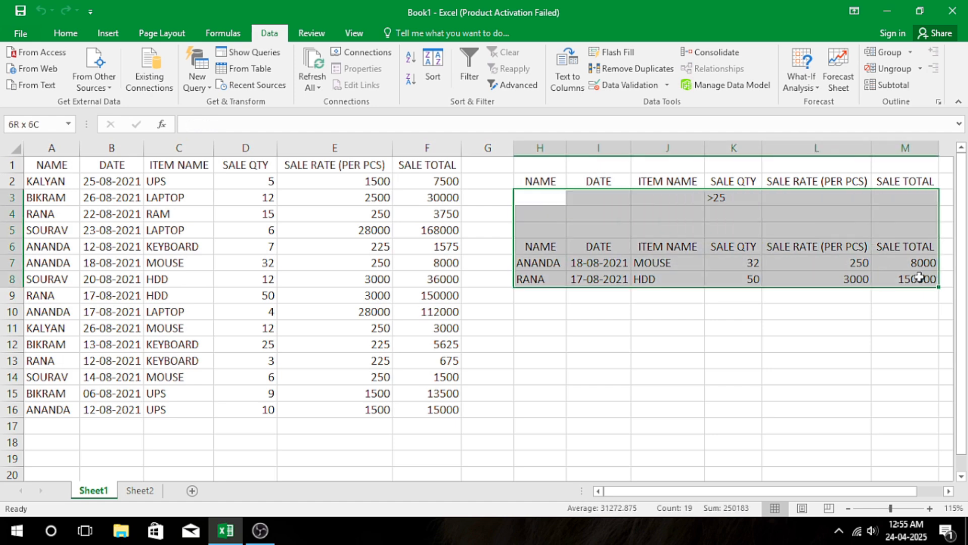
pyautogui.press('Delete')
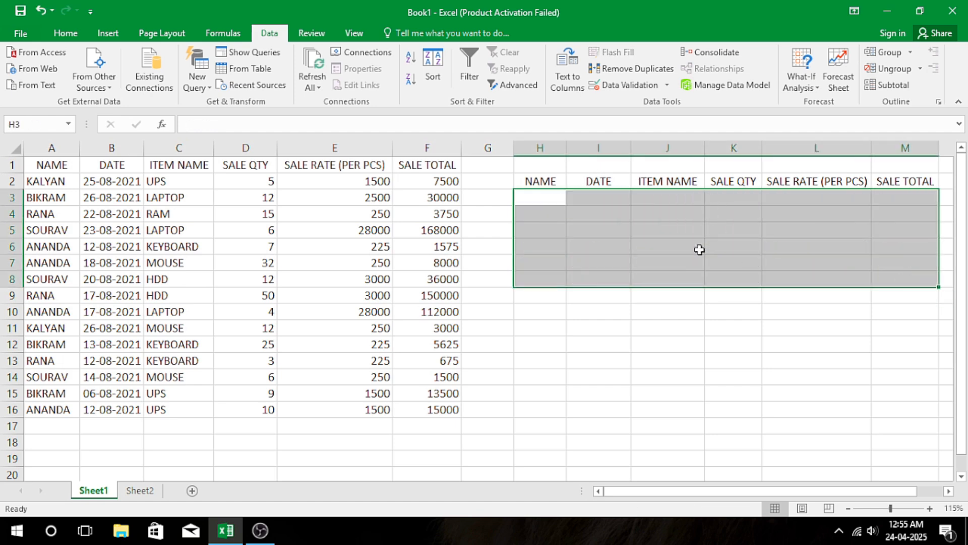
# Examine the table of comparison operators and their meanings on Sheet2.
pyautogui.click(140, 490)
pyautogui.click(218, 214)
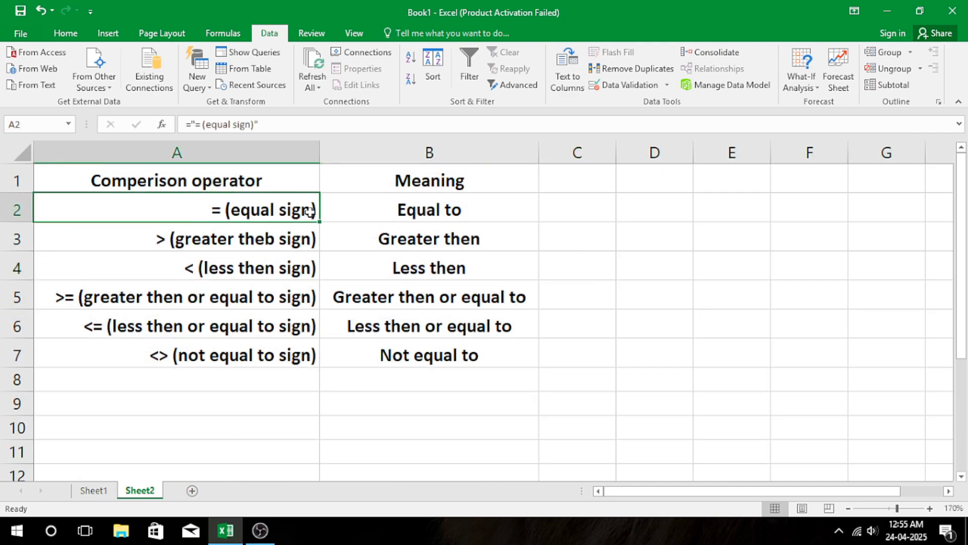
pyautogui.click(454, 210)
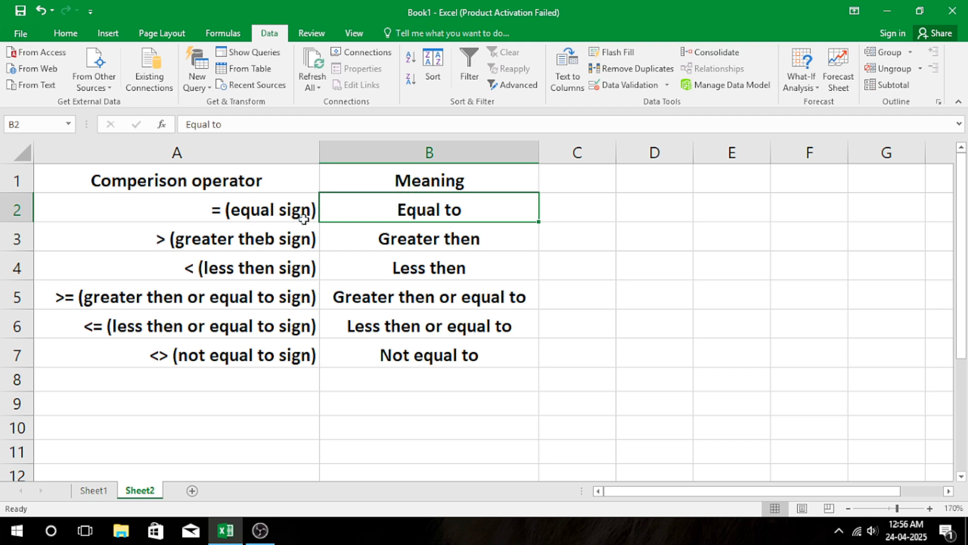
pyautogui.click(250, 243)
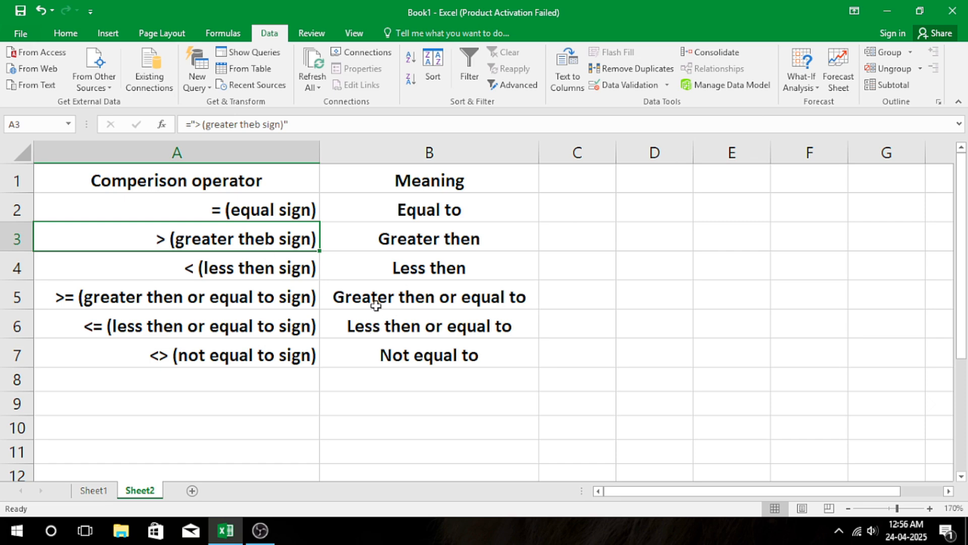
pyautogui.click(373, 272)
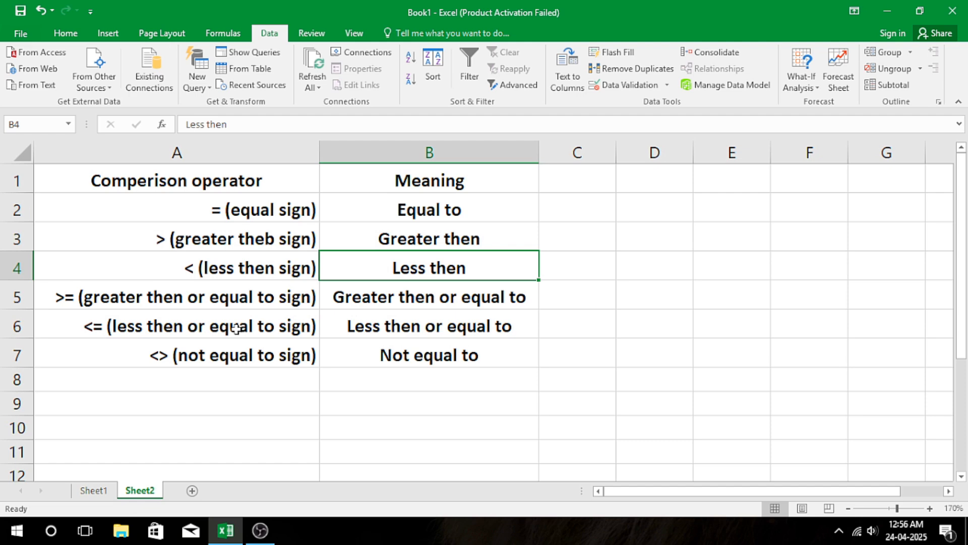
pyautogui.click(417, 328)
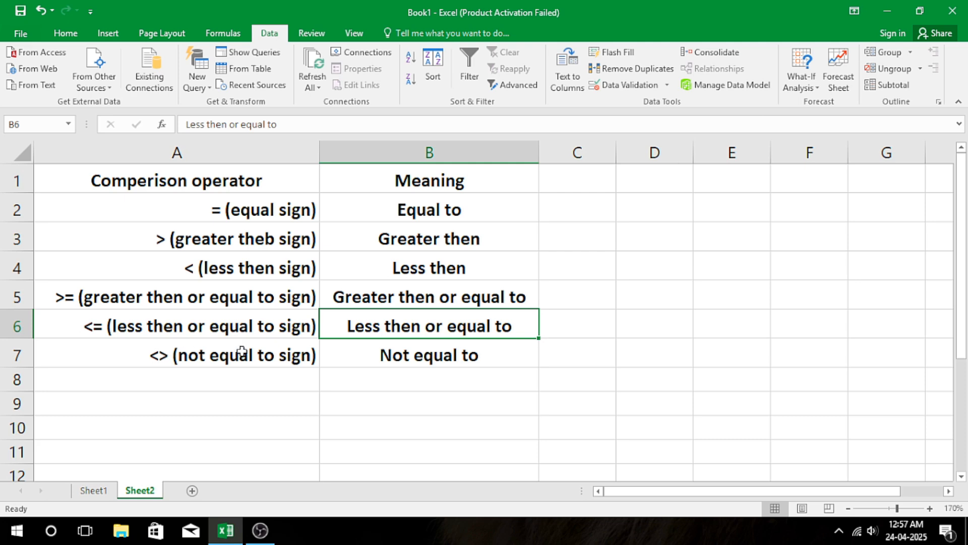
# On Sheet1, enter the criterion formula ="HDD" in J3, under the ITEM NAME heading of the criteria range.
pyautogui.click(93, 491)
pyautogui.click(580, 273)
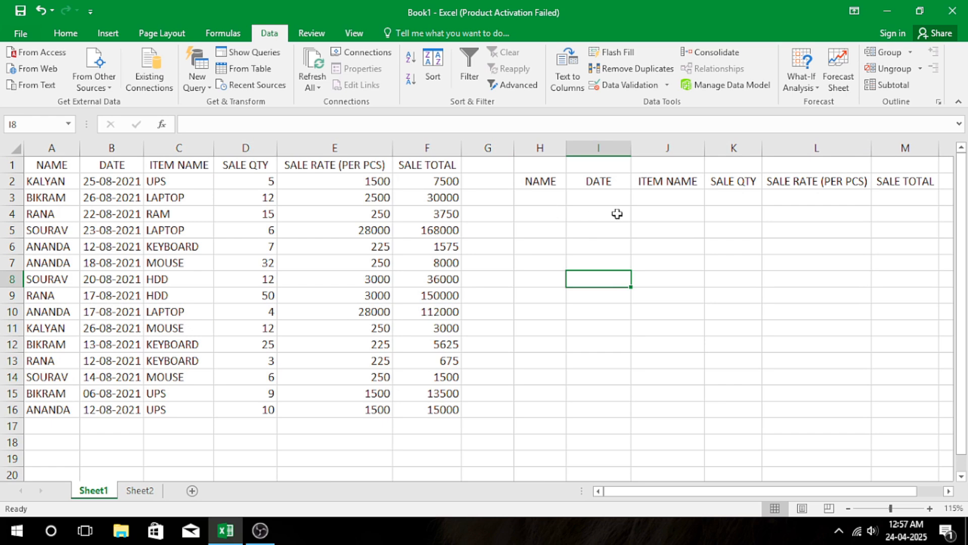
pyautogui.click(681, 199)
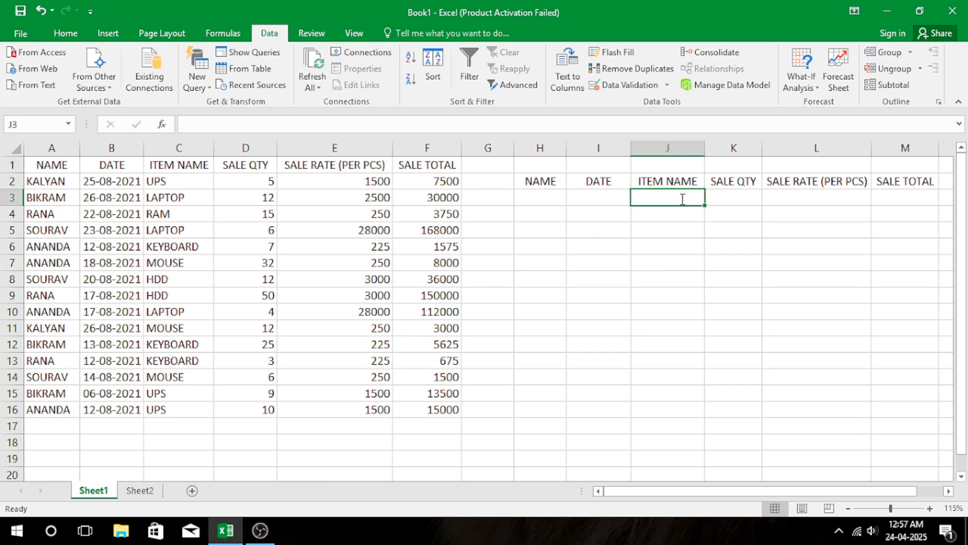
pyautogui.write('="')
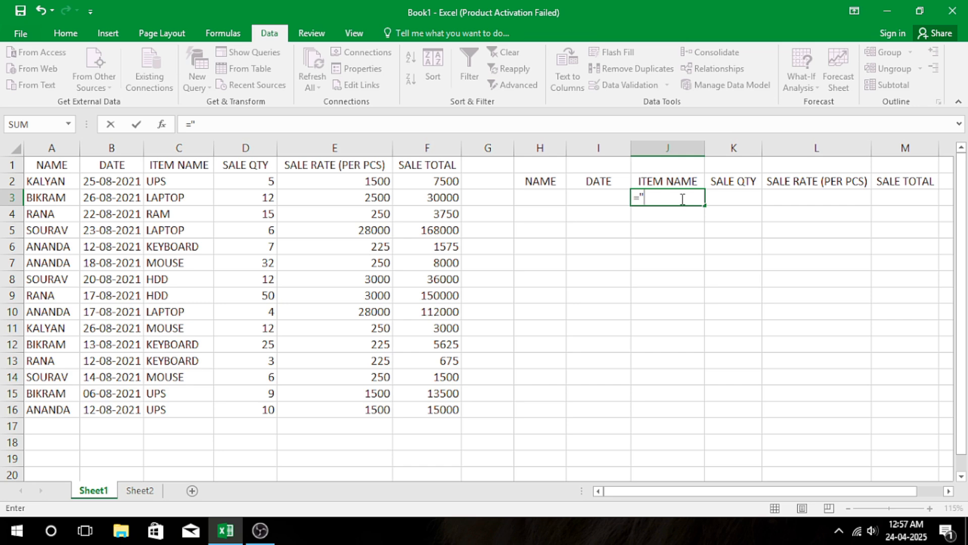
pyautogui.write('HDD"')
pyautogui.press('Return')
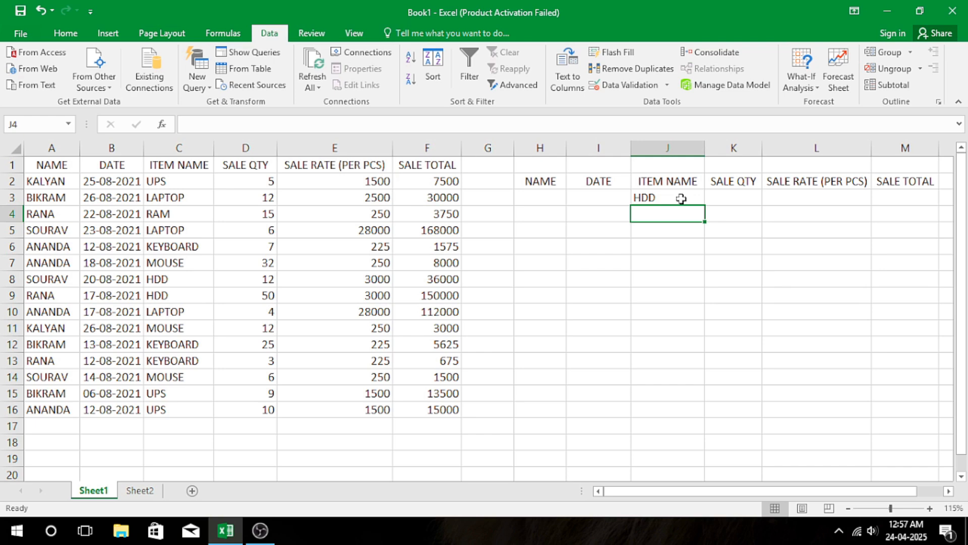
# Enter the criterion formula =">40" in K3, under the SALE QTY heading of the criteria range.
pyautogui.click(713, 198)
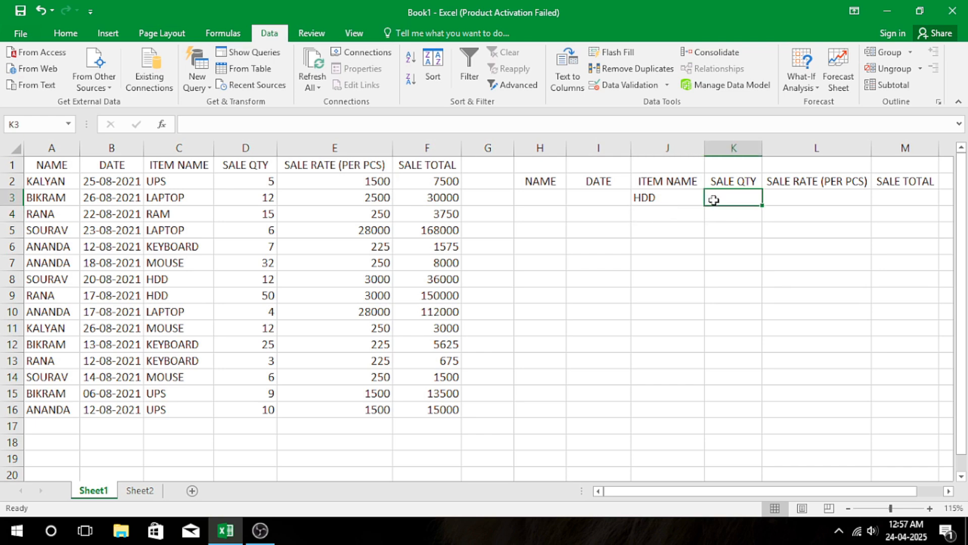
pyautogui.write('=">')
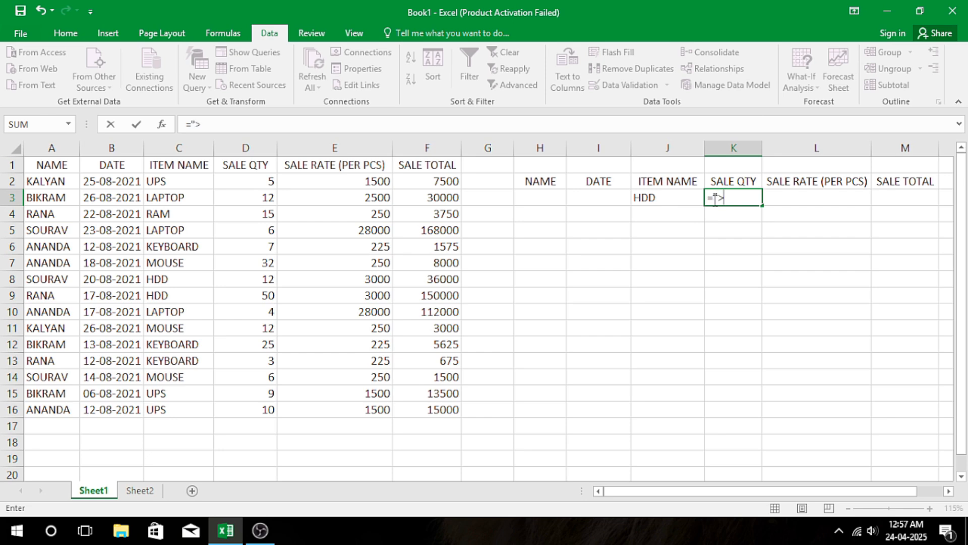
pyautogui.write('40"')
pyautogui.press('Return')
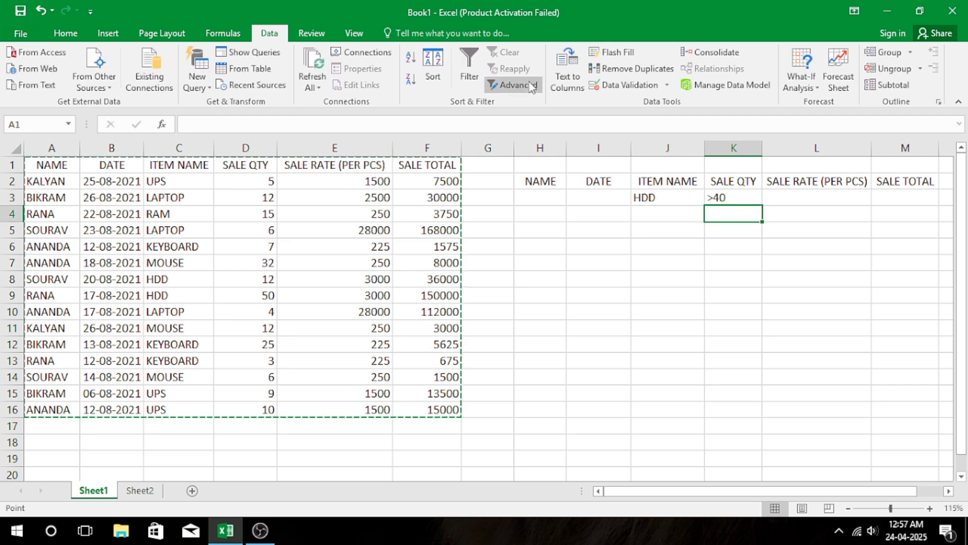
# Run an Advanced Filter on A1:F16 with the HDD and quantity criteria in H2:M3, copying the results to H6:M6.
pyautogui.click(525, 85)
pyautogui.click(298, 308)
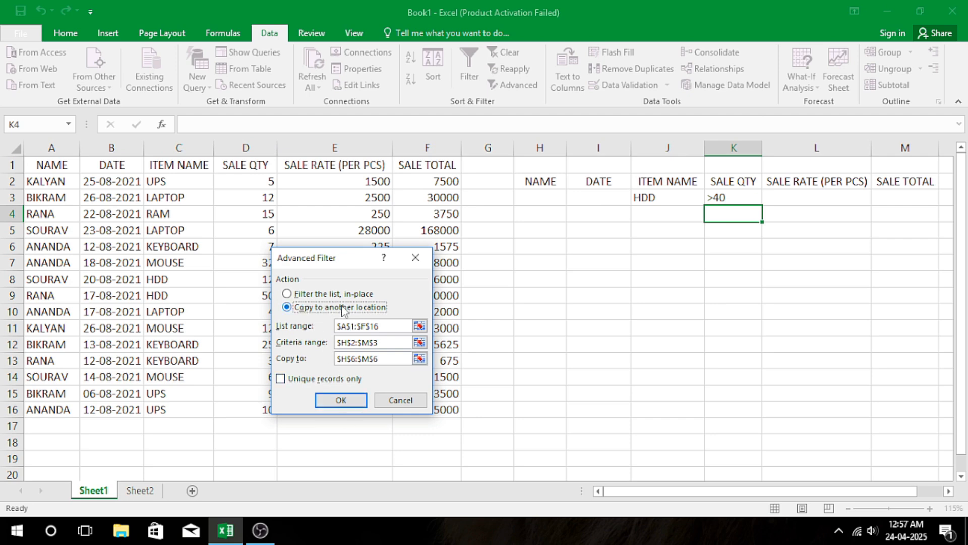
pyautogui.click(341, 400)
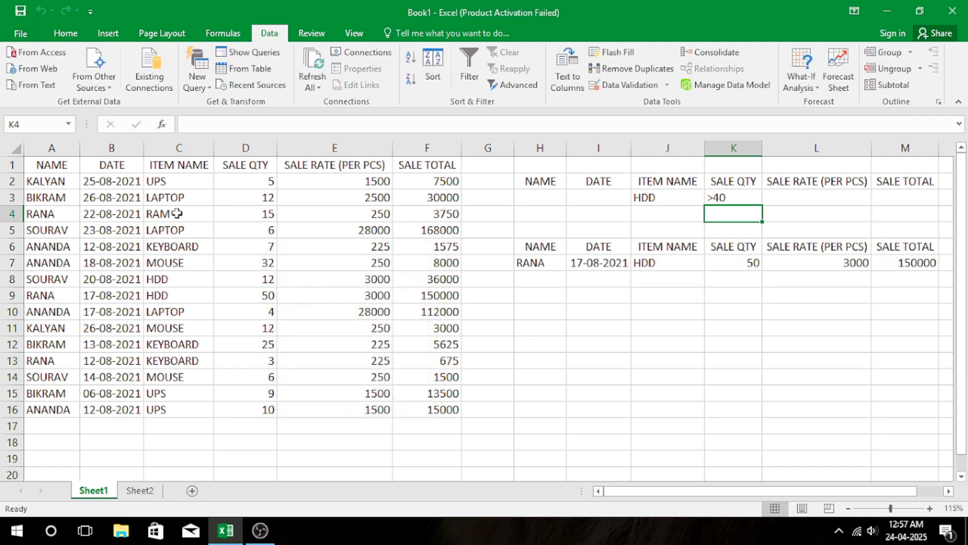
# Check the HDD items in C8:C9 of the source list, and clear the criteria and filter output from H3:M7.
pyautogui.moveTo(177, 277); pyautogui.dragTo(176, 294)
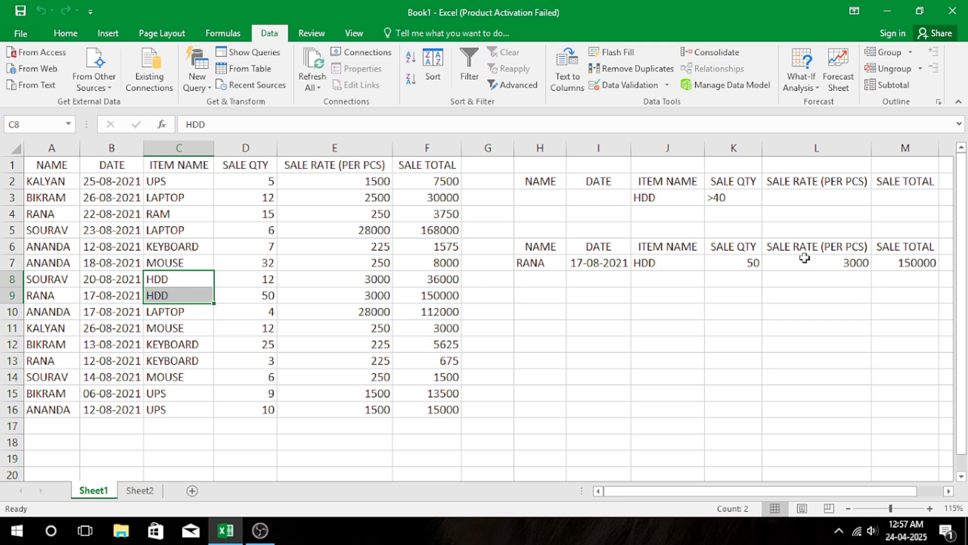
pyautogui.moveTo(541, 198); pyautogui.dragTo(910, 269)
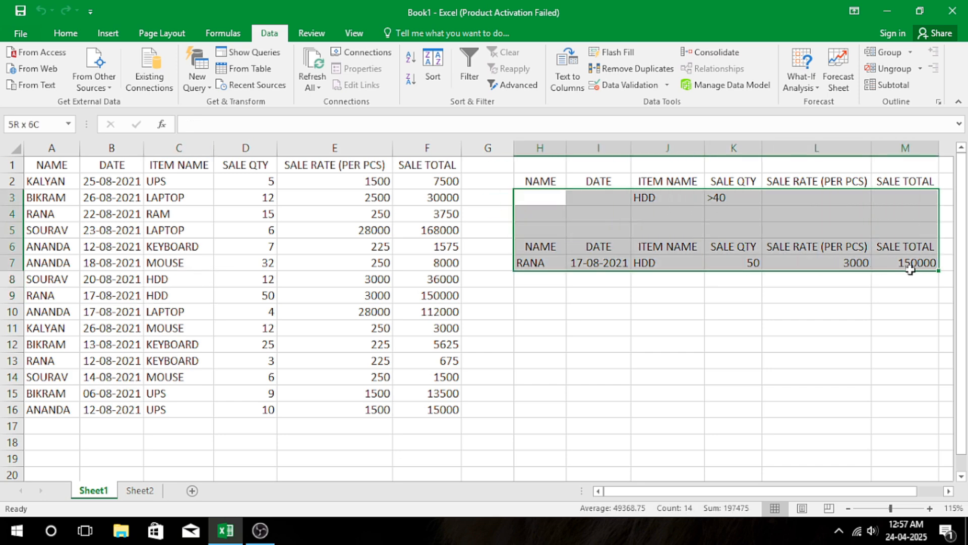
pyautogui.press('Delete')
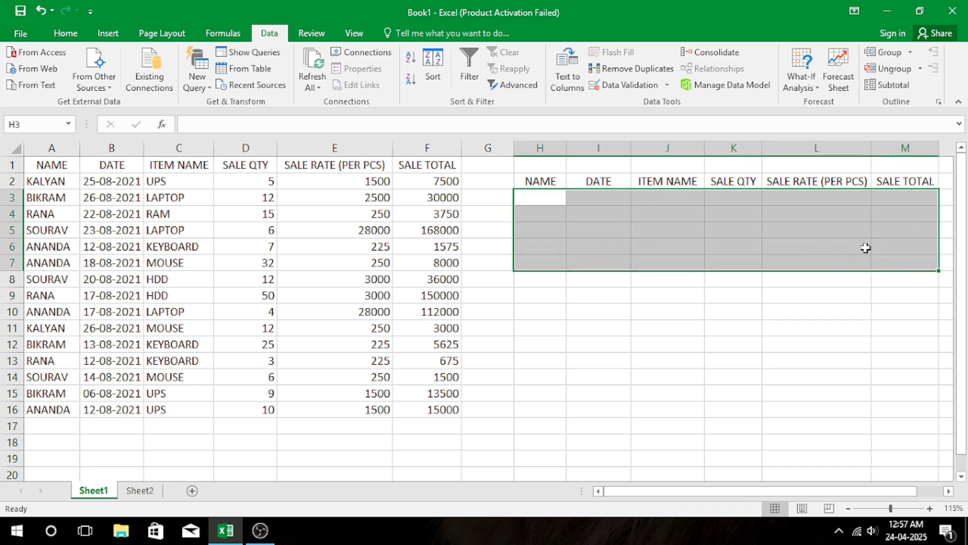
# Enter the salesperson's name from A2 as a quoted-text formula in H3, under the NAME heading of the criteria range.
pyautogui.click(526, 197)
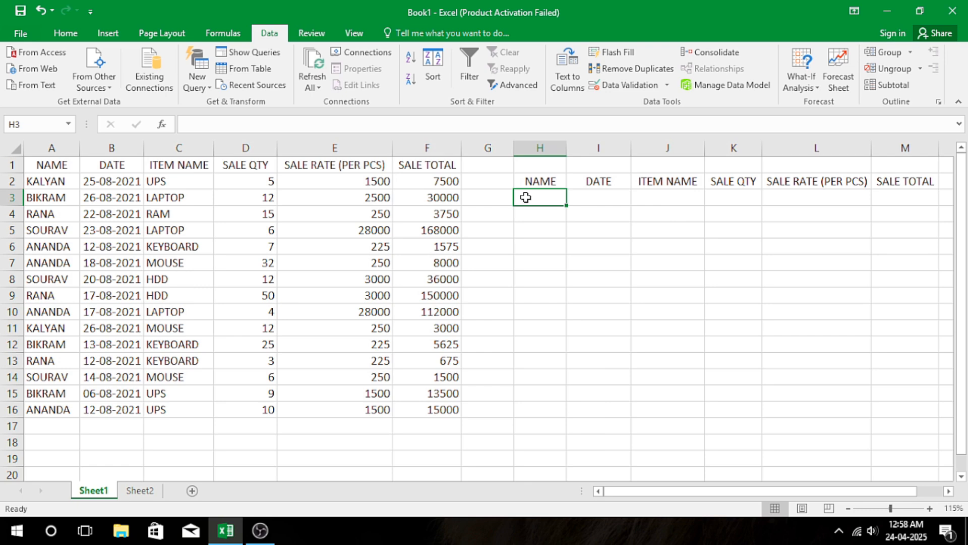
pyautogui.write('="')
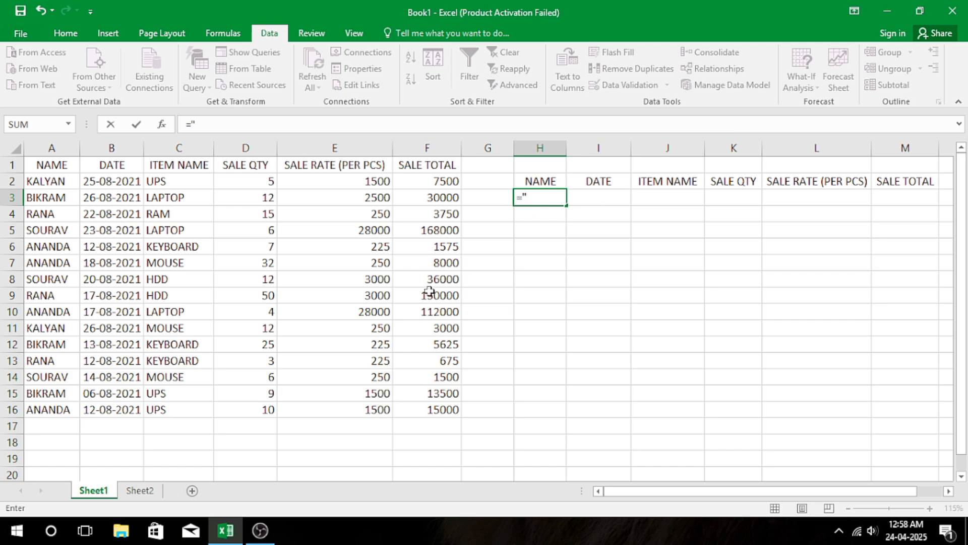
pyautogui.write('KALYAN"')
pyautogui.press('Return')
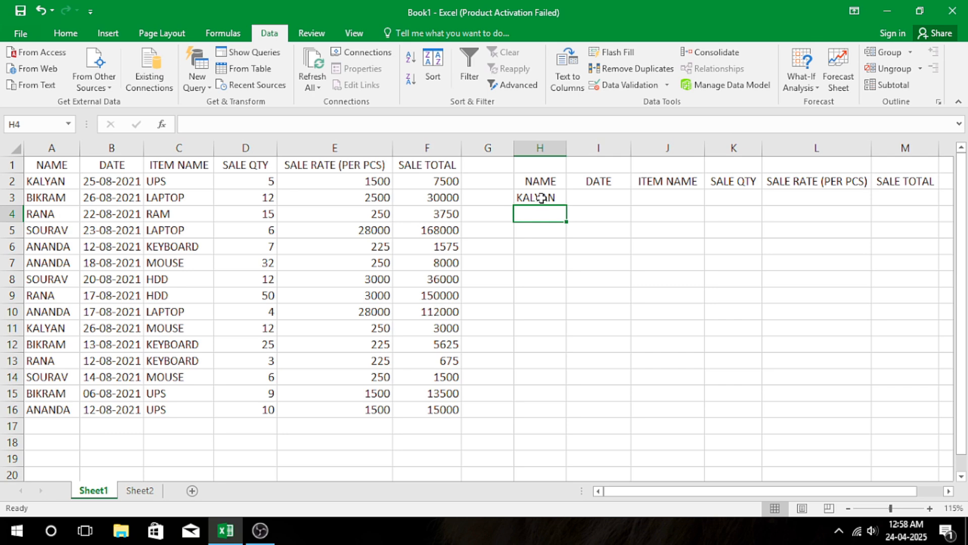
# Enter the criterion formula =">10" in K3, alongside the name criterion.
pyautogui.click(725, 197)
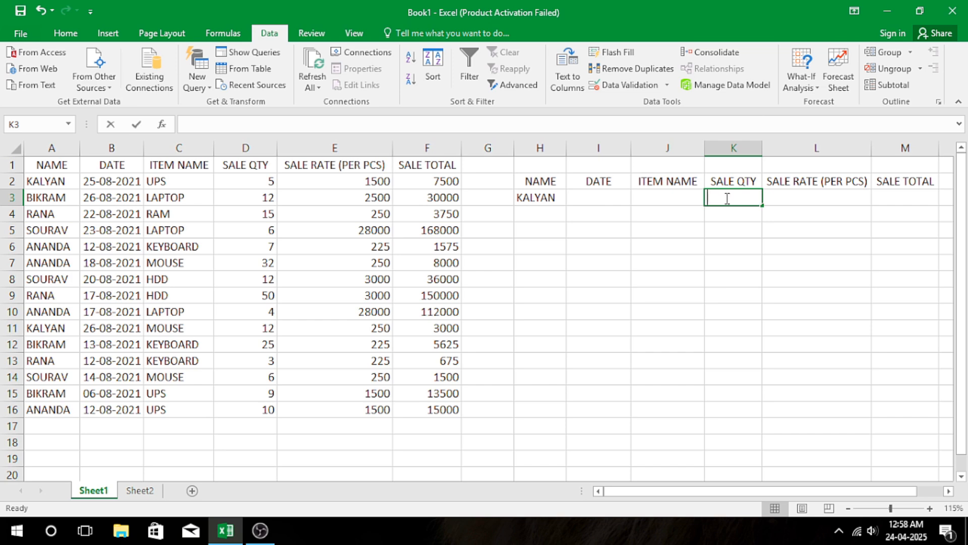
pyautogui.write('="')
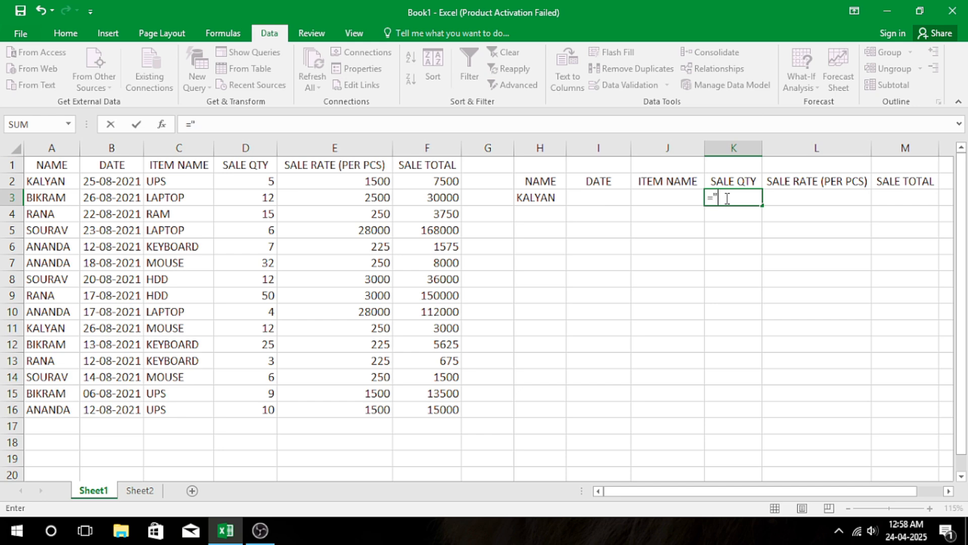
pyautogui.write('>10"')
pyautogui.press('Return')
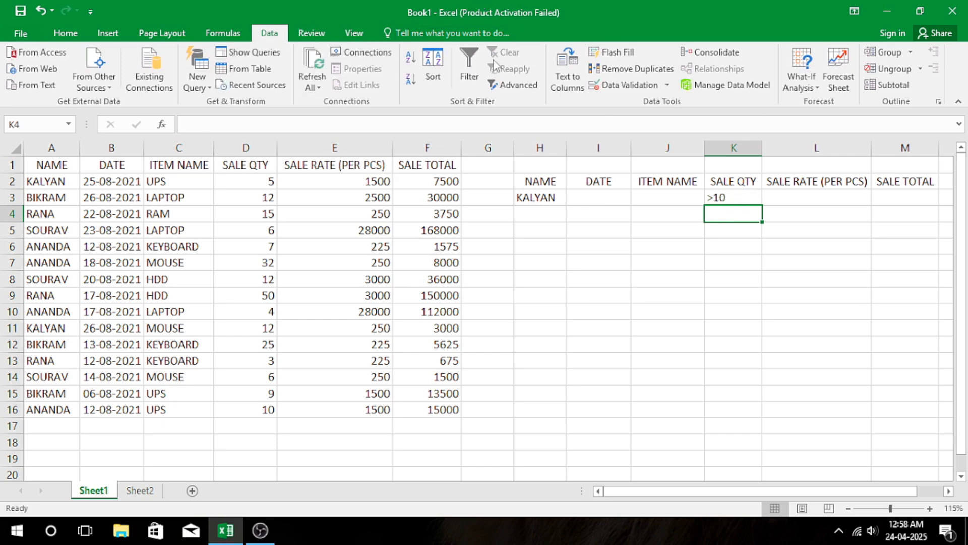
# Run an Advanced Filter on A1:F16 with the name and quantity criteria in H2:M3, copying the results to H6:M6.
pyautogui.click(512, 84)
pyautogui.click(289, 308)
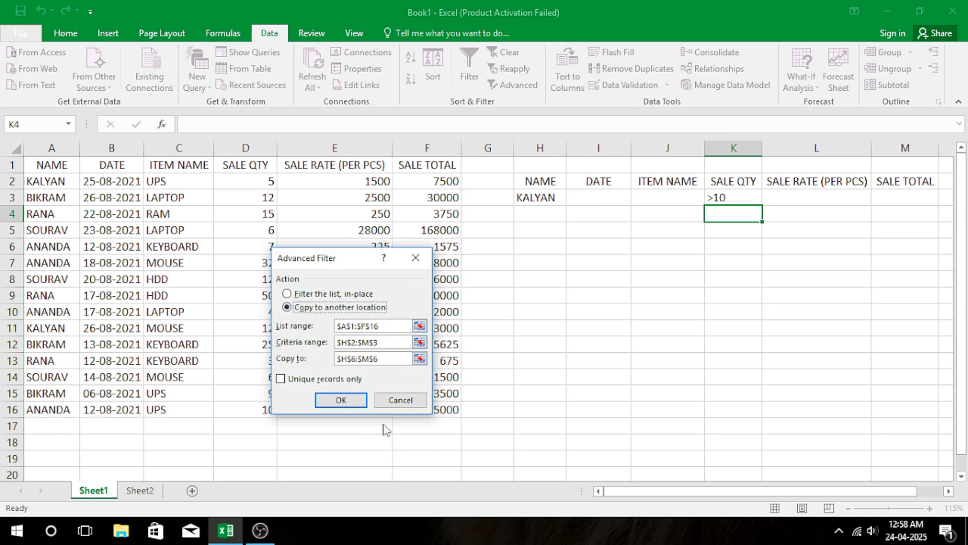
pyautogui.click(341, 399)
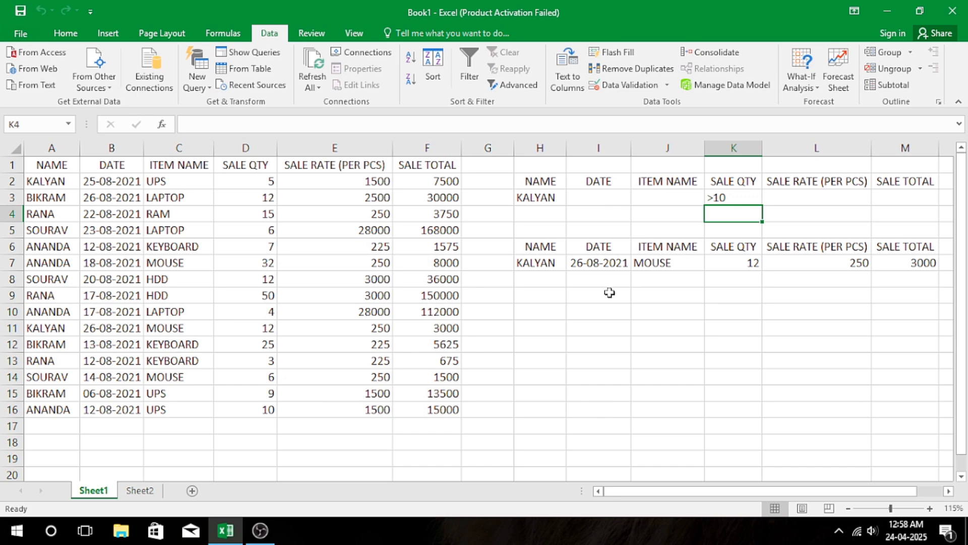
# Compare the extracted record with source rows 2 and 11, and clear the name and quantity criteria and the output from H3:M7.
pyautogui.moveTo(545, 247); pyautogui.dragTo(941, 265)
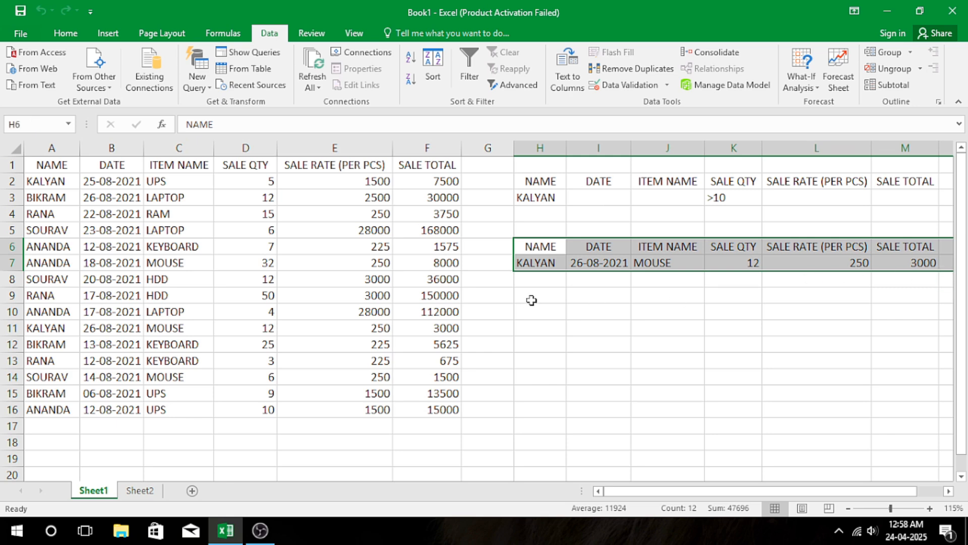
pyautogui.click(558, 196)
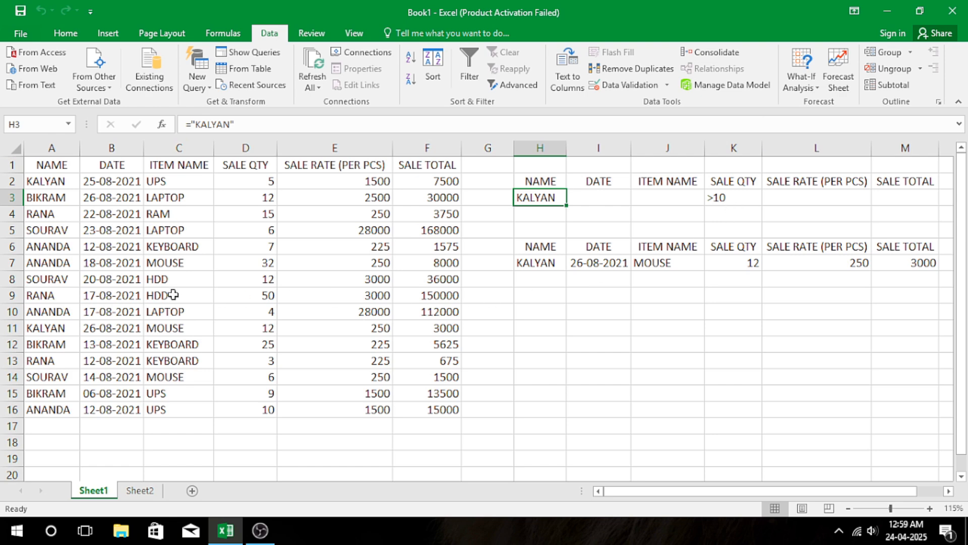
pyautogui.moveTo(58, 183); pyautogui.dragTo(427, 182)
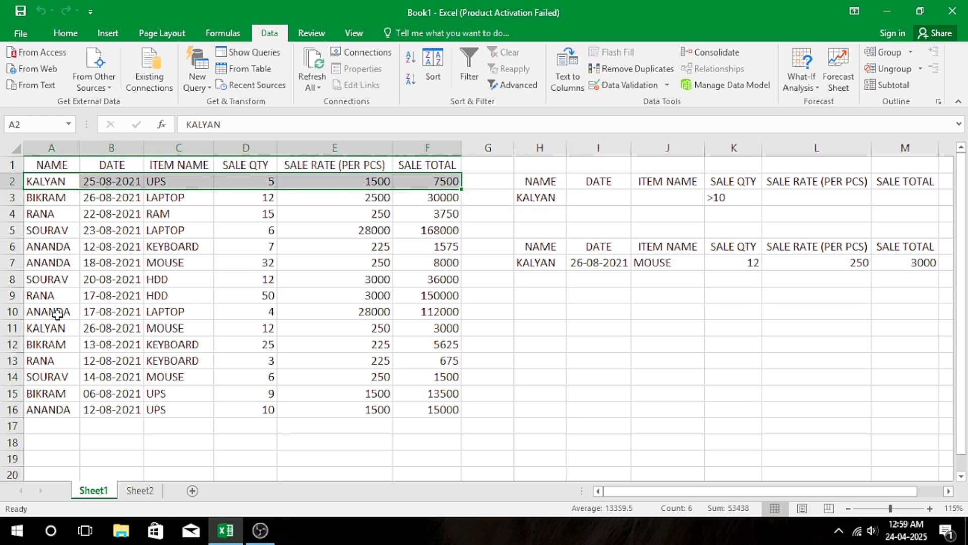
pyautogui.moveTo(52, 326); pyautogui.dragTo(413, 323)
pyautogui.click(271, 328)
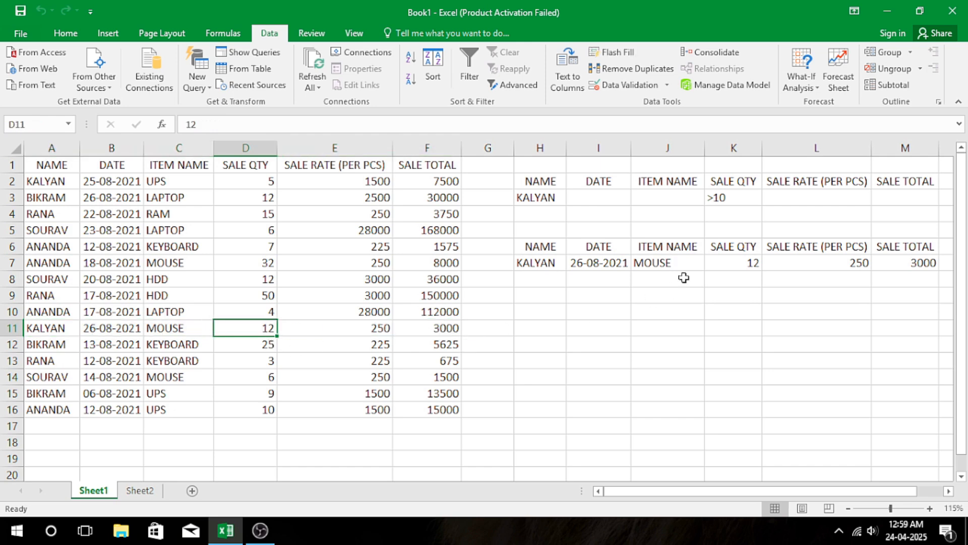
pyautogui.moveTo(530, 198); pyautogui.dragTo(930, 265)
pyautogui.press('Delete')
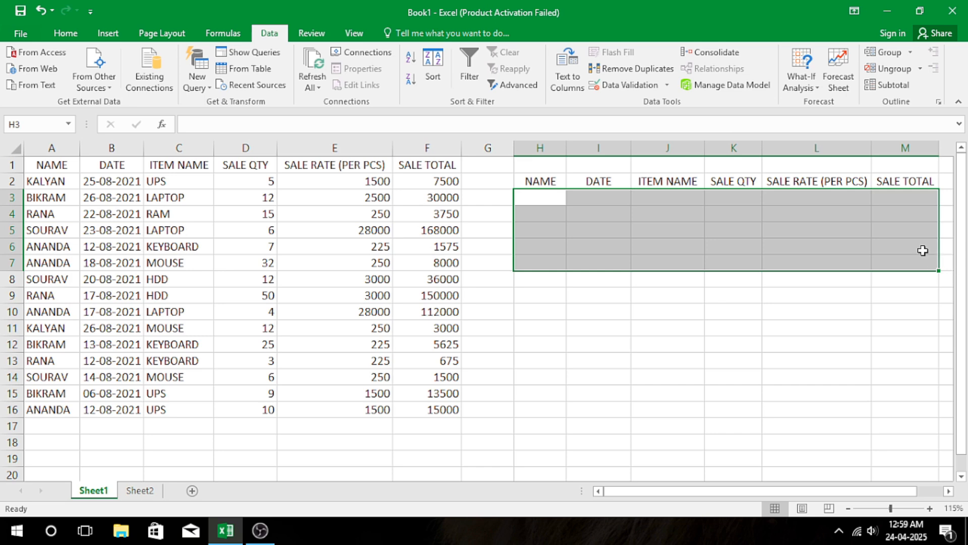
# Enter the criterion formula ="<10" in K3, under the SALE QTY heading of the criteria range.
pyautogui.click(744, 199)
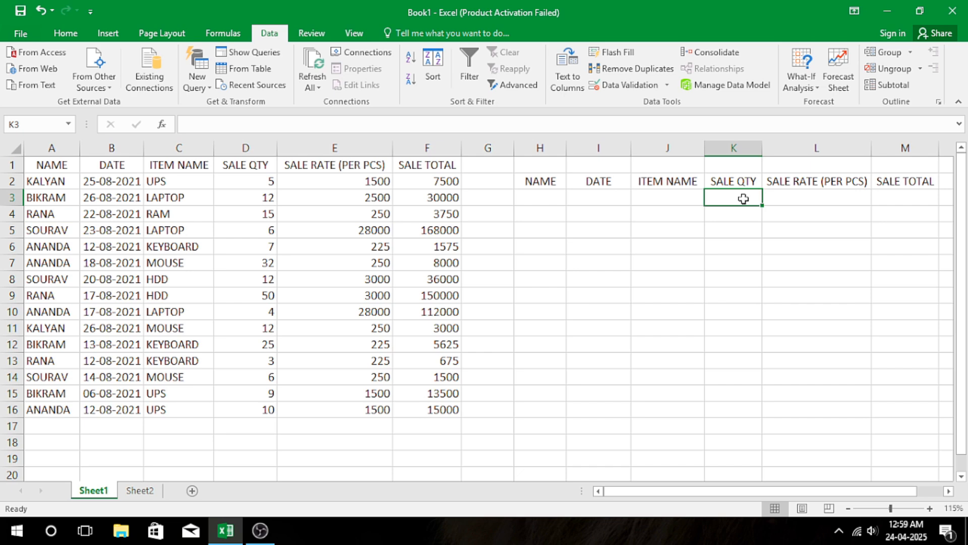
pyautogui.write('="<10"')
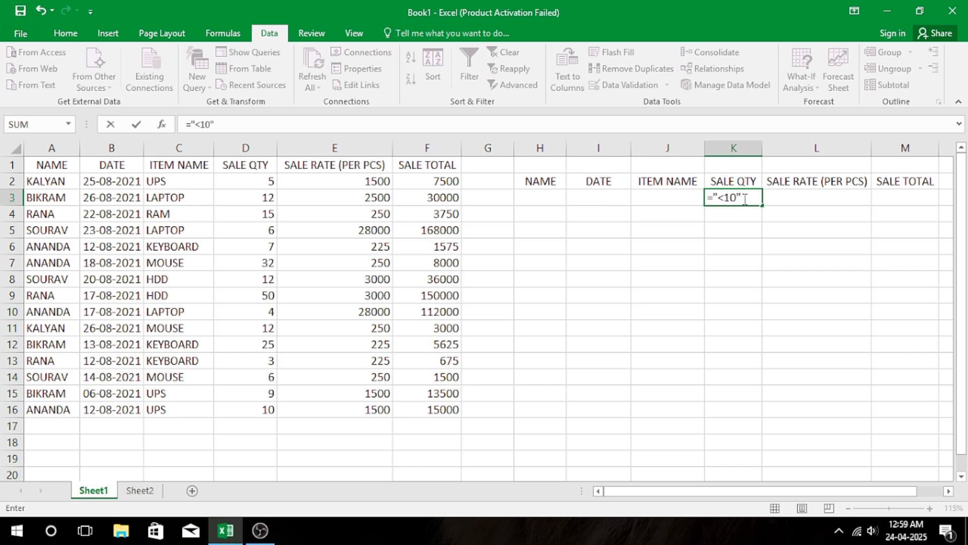
pyautogui.press('Return')
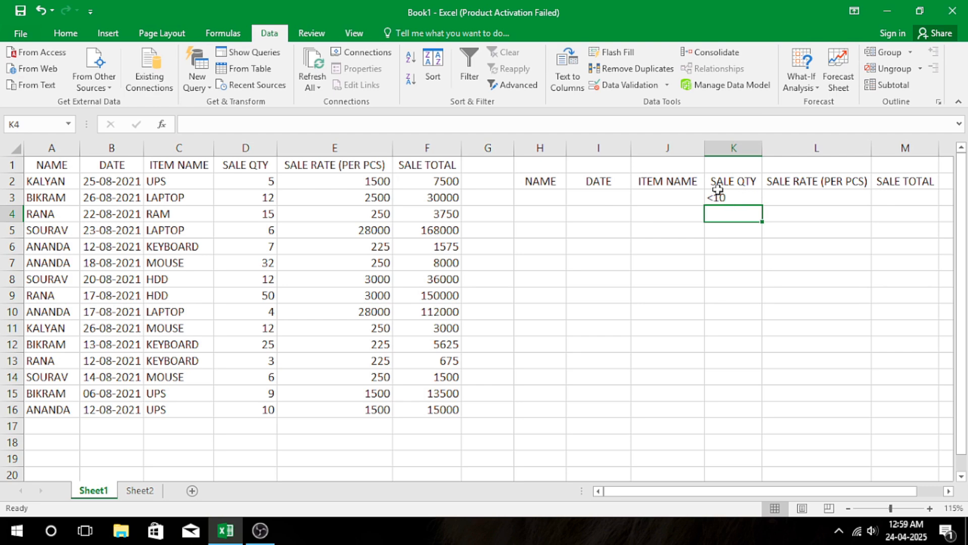
# Run an Advanced Filter on A1:F16 with the less-than-10 quantity criterion in H2:M3, copying the results to H6:M6.
pyautogui.click(515, 85)
pyautogui.click(312, 307)
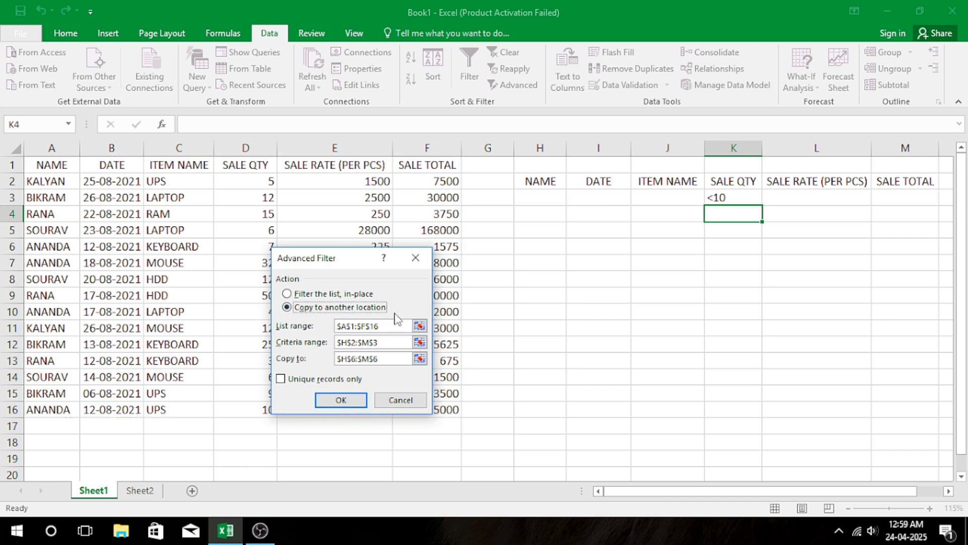
pyautogui.click(356, 407)
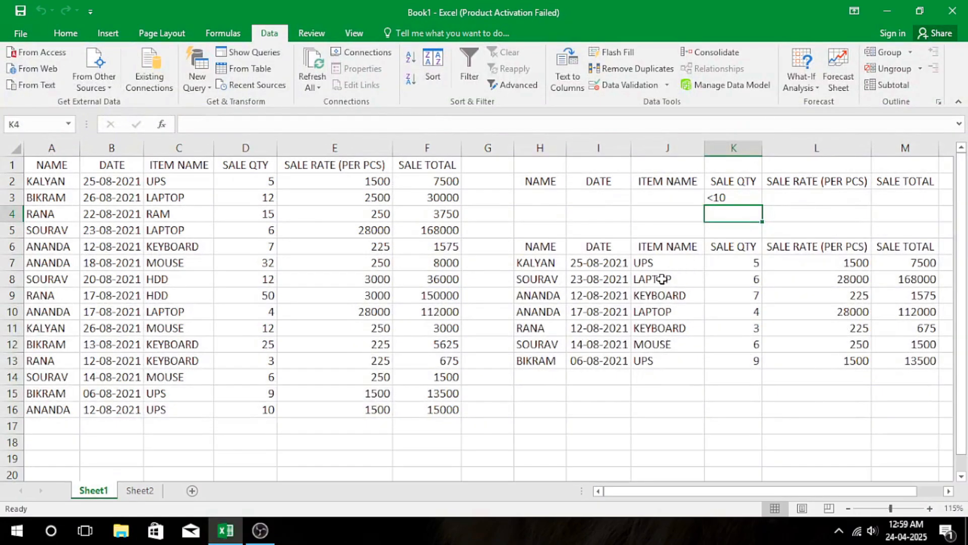
# Review the quantities, dates, names and items in the extracted rows, and clear the criterion and filter output from H3:M13.
pyautogui.moveTo(734, 262); pyautogui.dragTo(739, 365)
pyautogui.moveTo(599, 262); pyautogui.dragTo(596, 357)
pyautogui.moveTo(536, 262); pyautogui.dragTo(536, 361)
pyautogui.click(644, 264)
pyautogui.moveTo(645, 264); pyautogui.dragTo(649, 361)
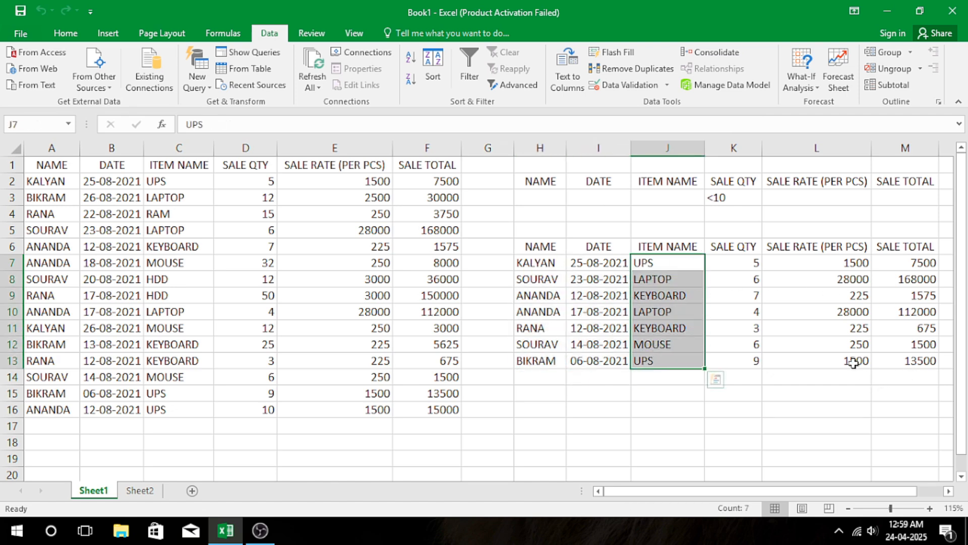
pyautogui.moveTo(556, 196); pyautogui.dragTo(914, 360)
pyautogui.press('Delete')
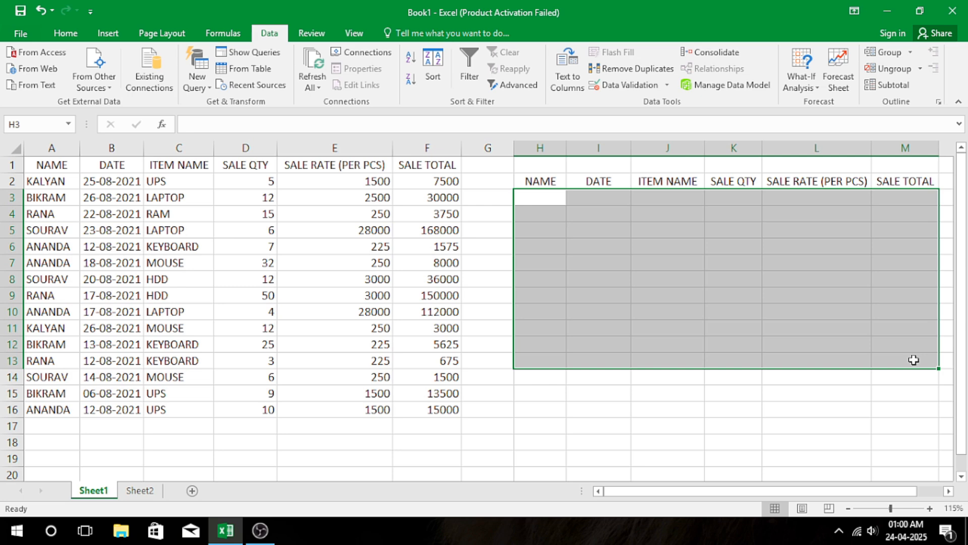
# Enter the criterion formula ="LAPTOP" in J3, under the ITEM NAME heading of the criteria range.
pyautogui.click(718, 250)
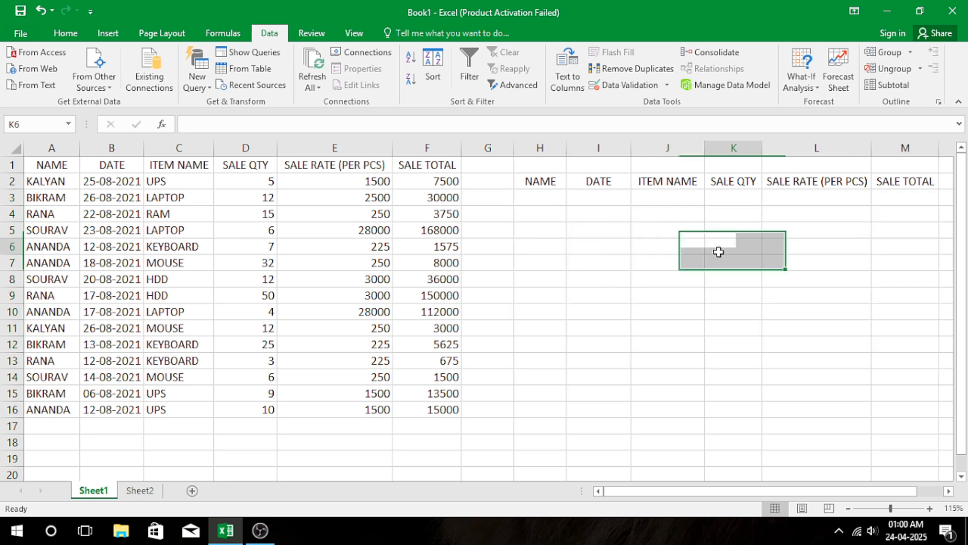
pyautogui.click(657, 200)
pyautogui.write('=')
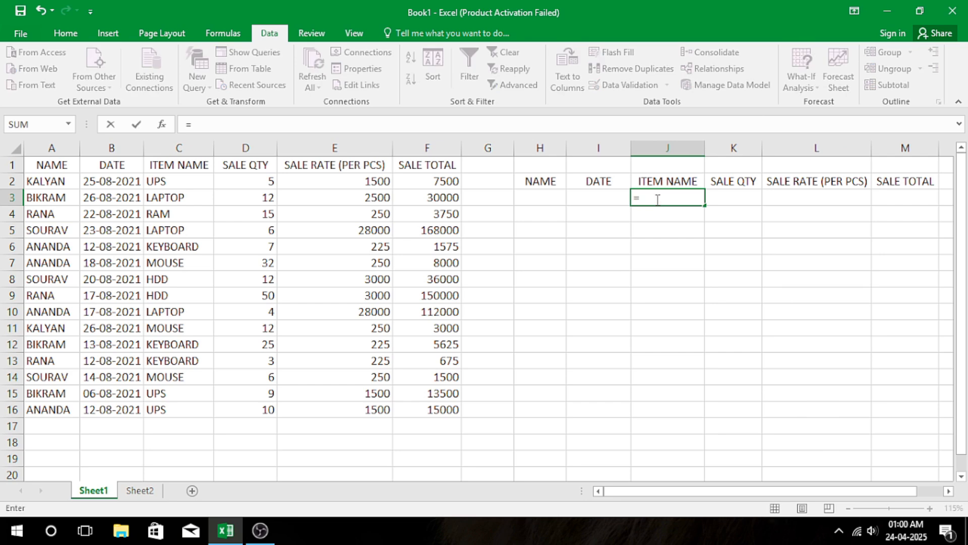
pyautogui.write('"LAPTOP')
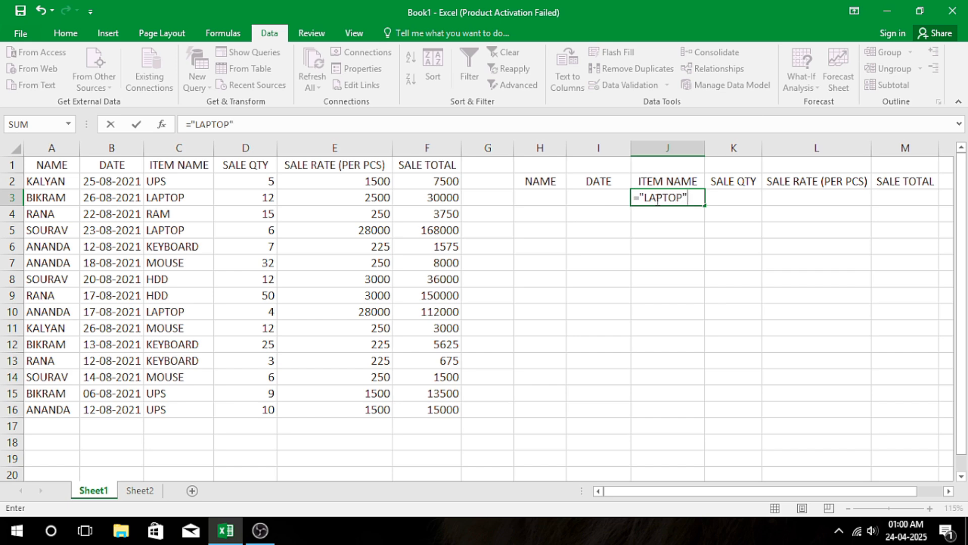
pyautogui.write('"')
pyautogui.press('Return')
# Enter the criterion formula =">=100000" in M3, under the SALE TOTAL heading of the criteria range.
pyautogui.click(897, 199)
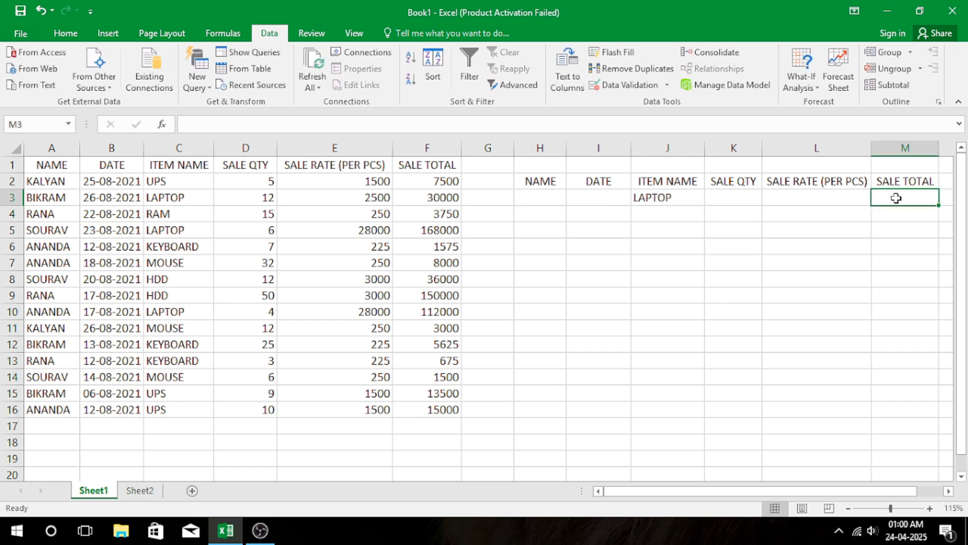
pyautogui.write('=">=')
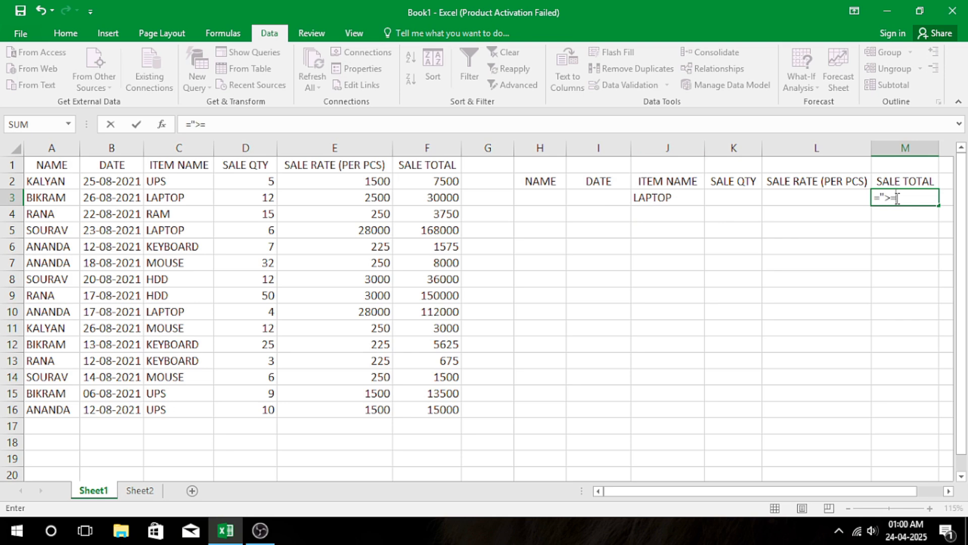
pyautogui.write('100000')
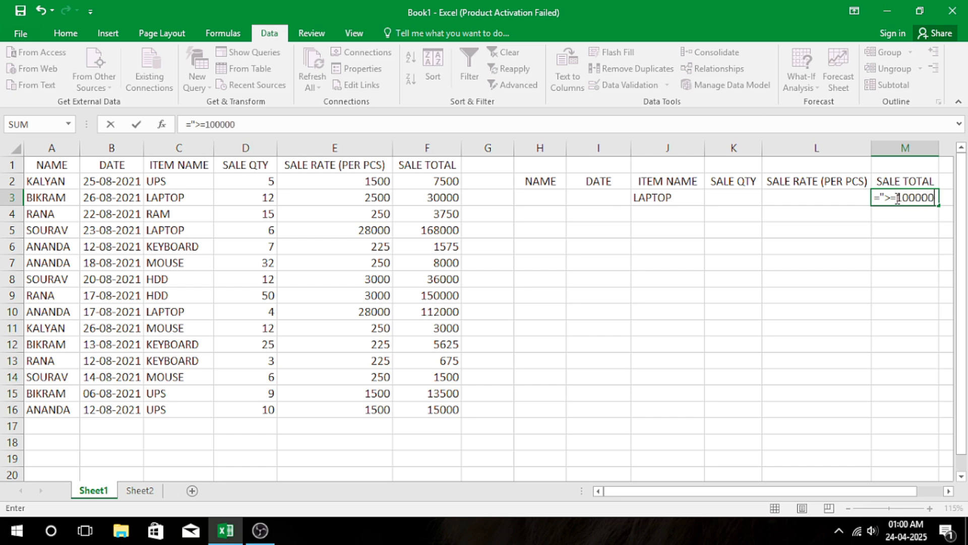
pyautogui.write('"')
pyautogui.press('Return')
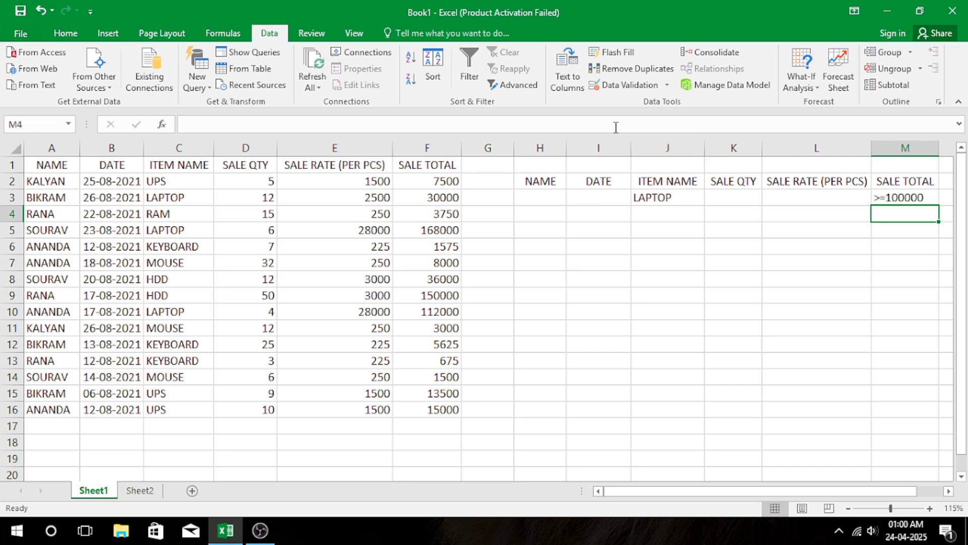
# Run an Advanced Filter on A1:F16 with the laptop and sale total criteria in H2:M3, copying the results to H6:M6.
pyautogui.click(520, 86)
pyautogui.click(289, 305)
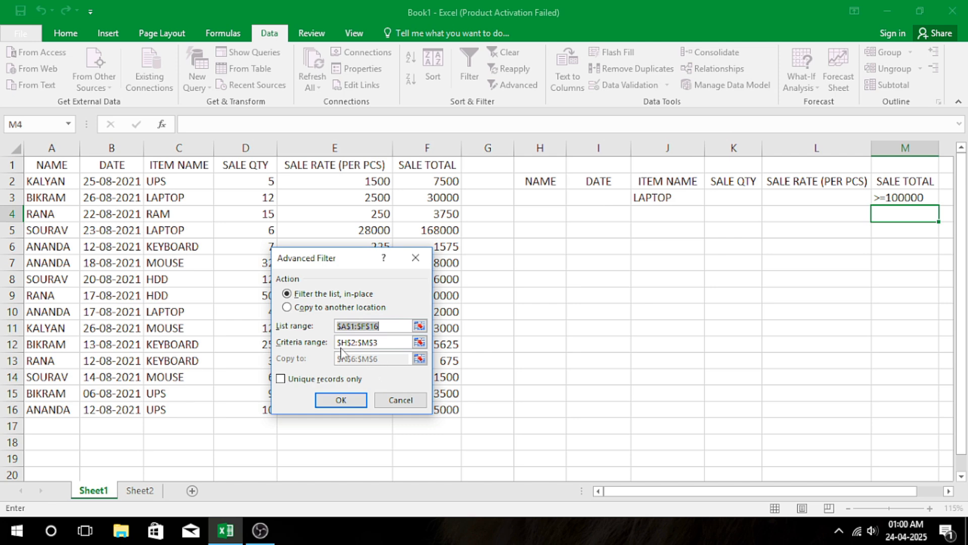
pyautogui.click(308, 307)
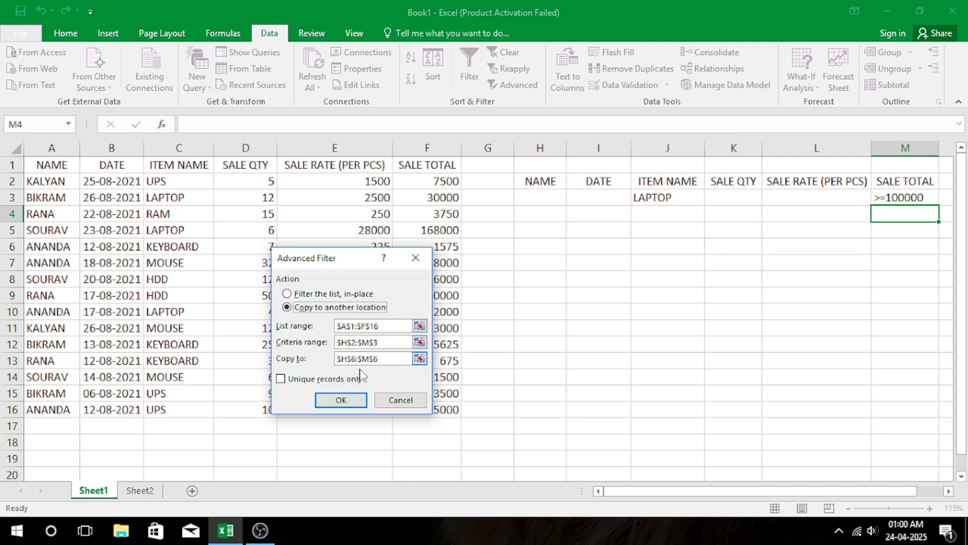
pyautogui.click(341, 400)
# Review the items, names, dates, rates and totals in the extracted rows, and clear the criteria and filter output from H3:M8.
pyautogui.moveTo(807, 262); pyautogui.dragTo(806, 279)
pyautogui.moveTo(685, 261); pyautogui.dragTo(687, 281)
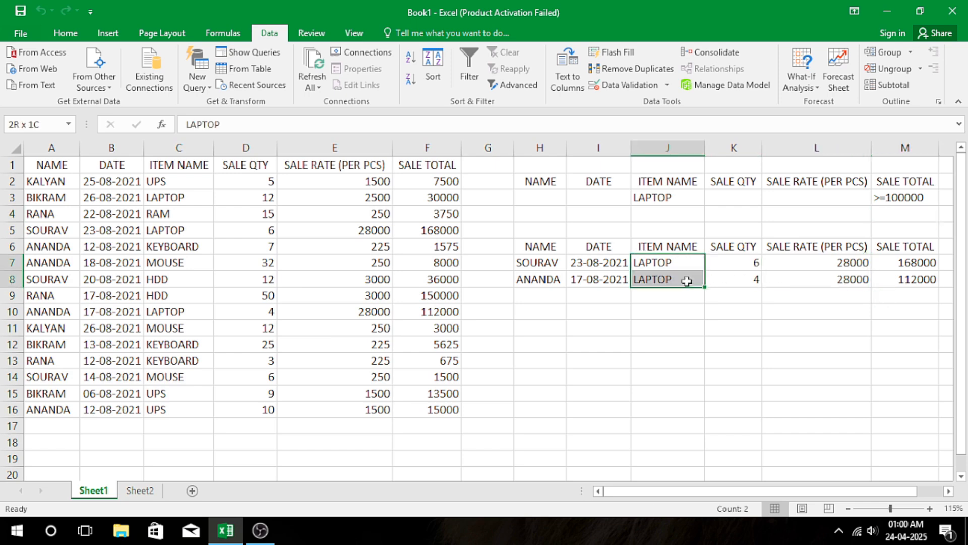
pyautogui.click(525, 264)
pyautogui.click(528, 282)
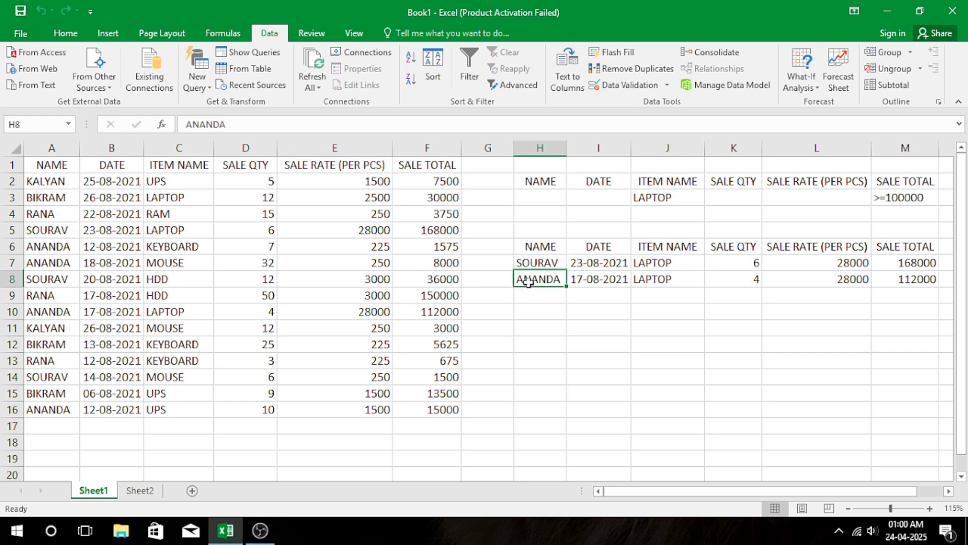
pyautogui.moveTo(588, 265); pyautogui.dragTo(603, 283)
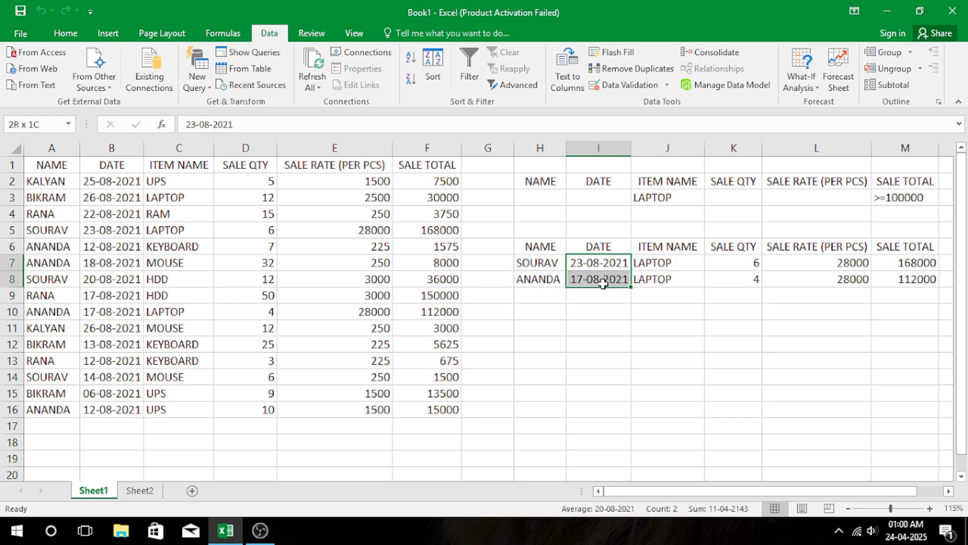
pyautogui.moveTo(845, 261); pyautogui.dragTo(823, 277)
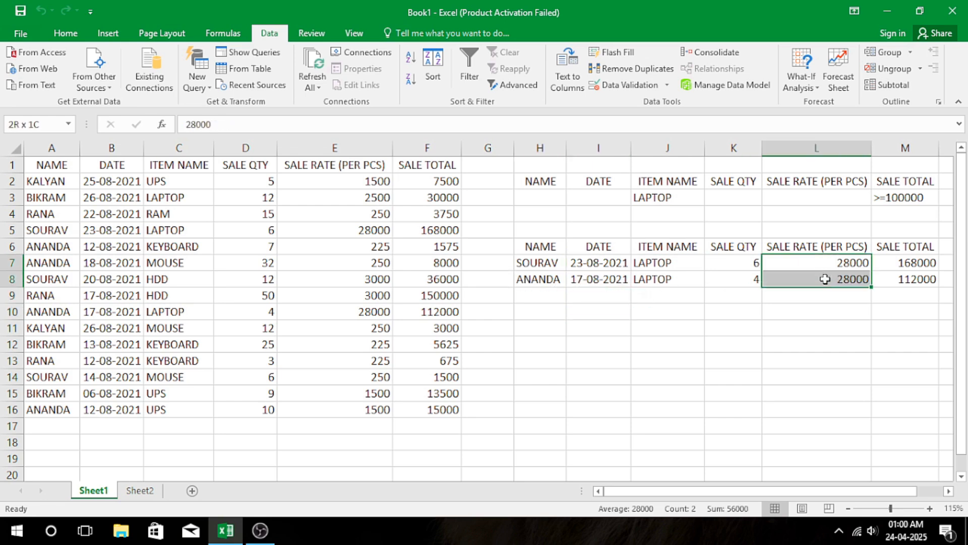
pyautogui.moveTo(903, 263); pyautogui.dragTo(908, 279)
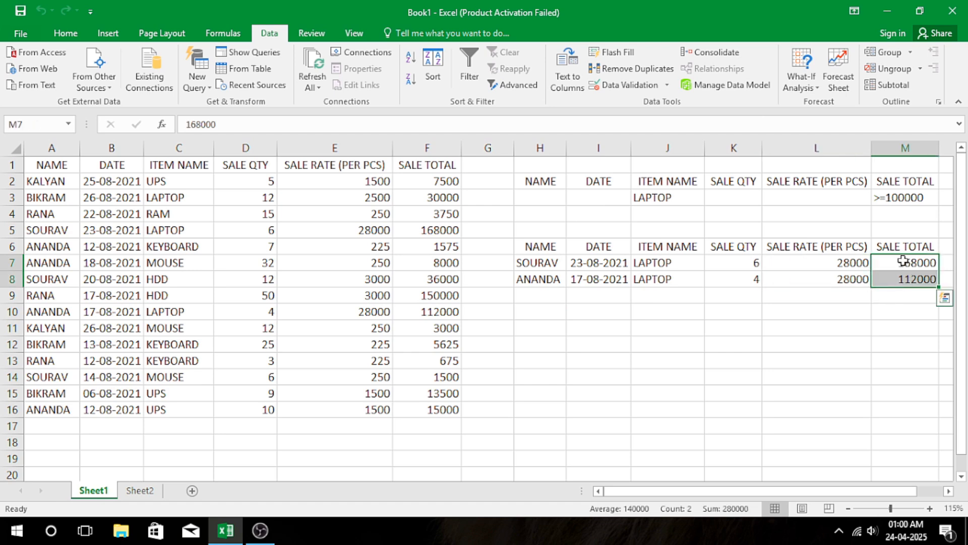
pyautogui.click(572, 202)
pyautogui.moveTo(558, 202); pyautogui.dragTo(916, 279)
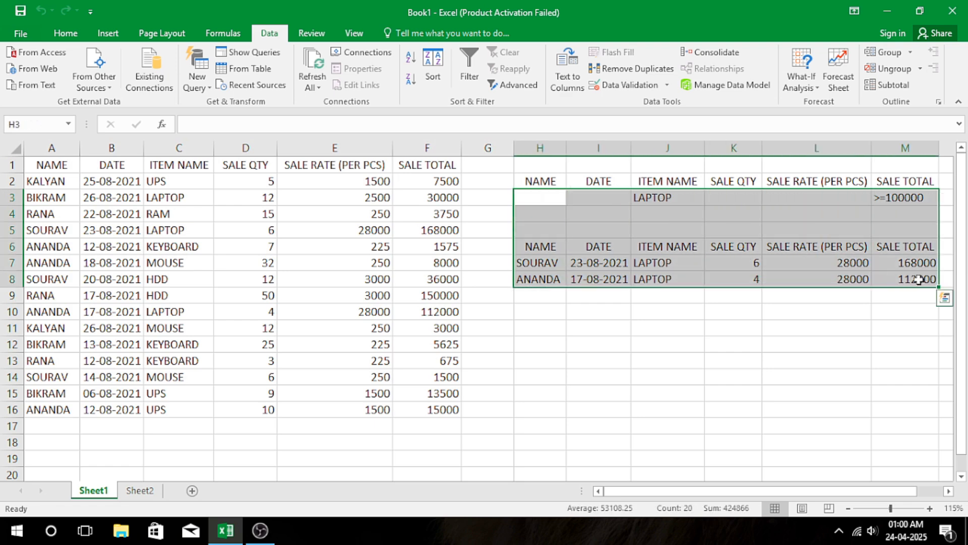
pyautogui.press('Delete')
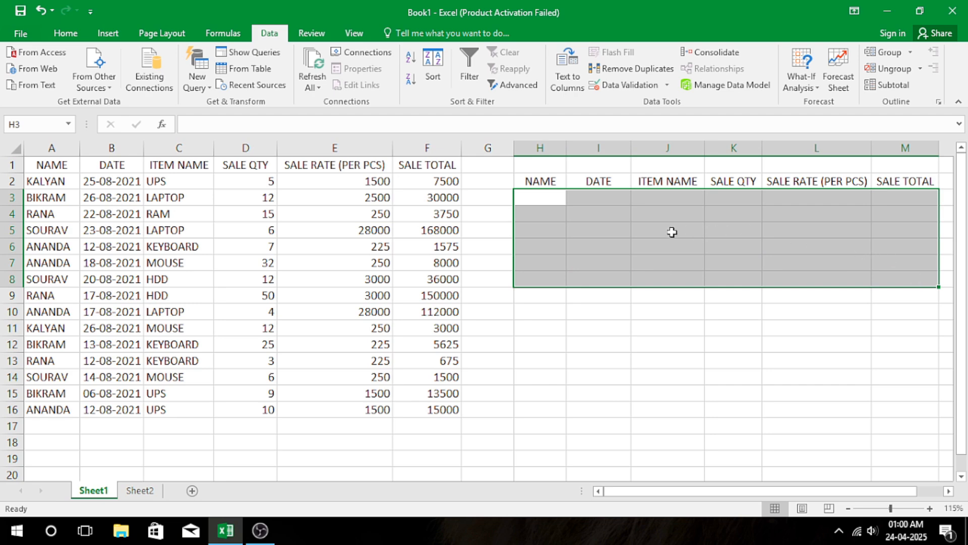
# Enter the criterion formula ="20-08-2021" in I3, under the DATE heading of the criteria range.
pyautogui.click(625, 214)
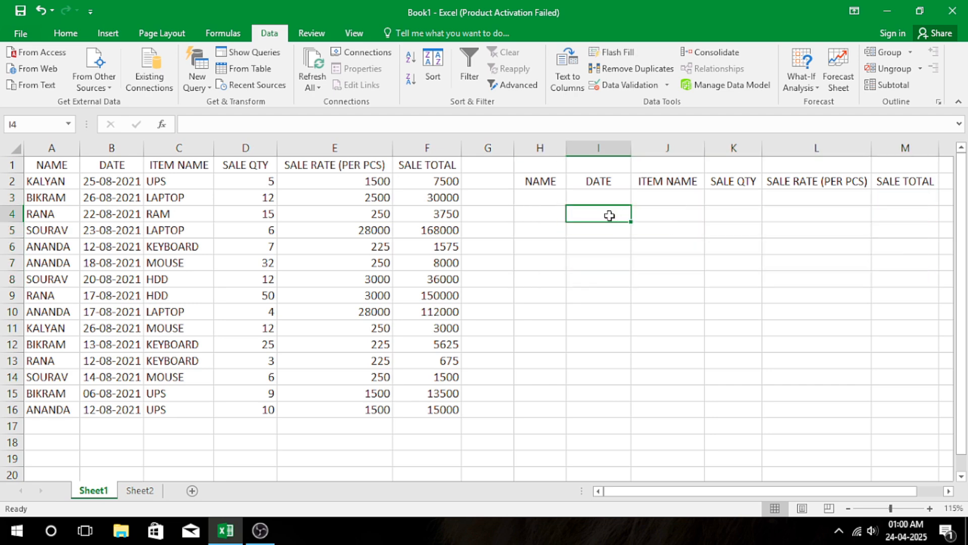
pyautogui.click(578, 195)
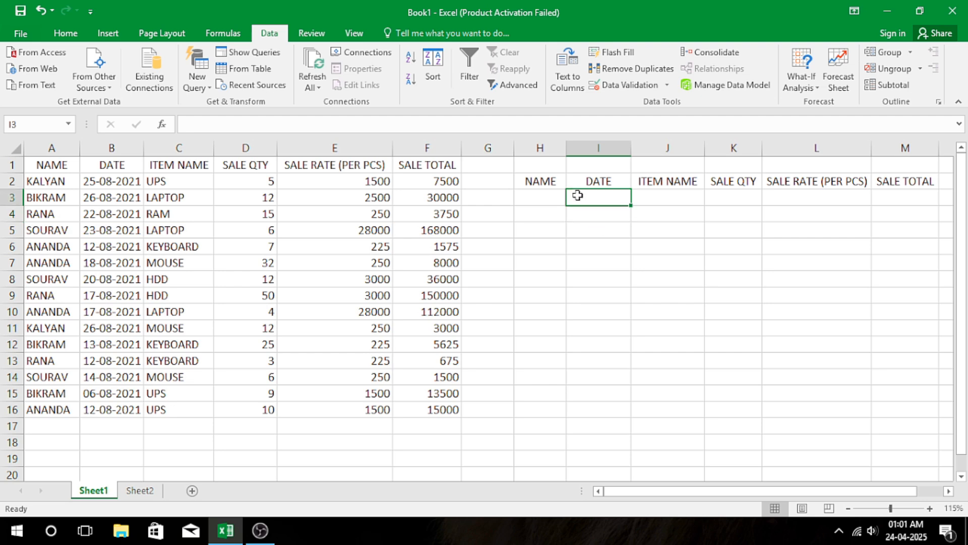
pyautogui.write('="2')
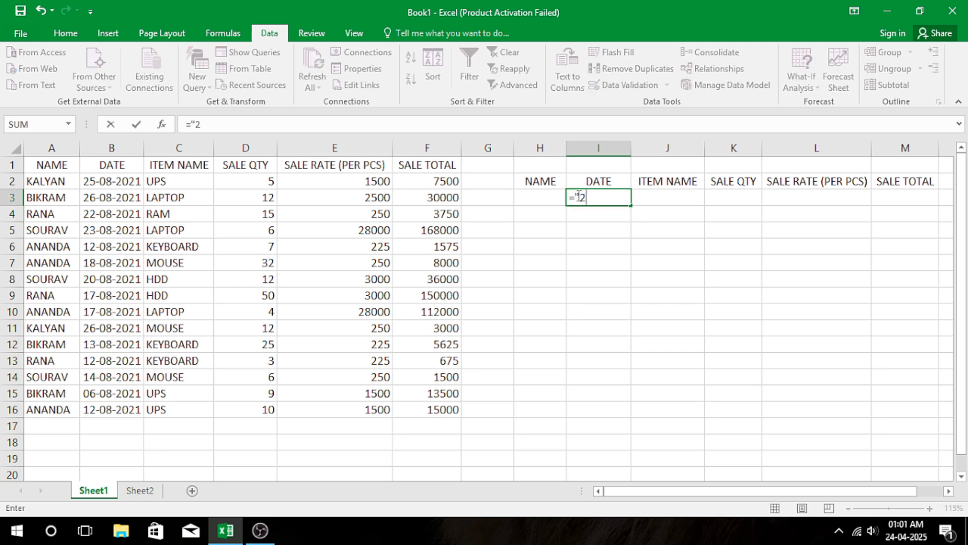
pyautogui.write('0-008')
pyautogui.press('BackSpace')
pyautogui.press('BackSpace')
pyautogui.press('BackSpace')
pyautogui.write('8-2021')
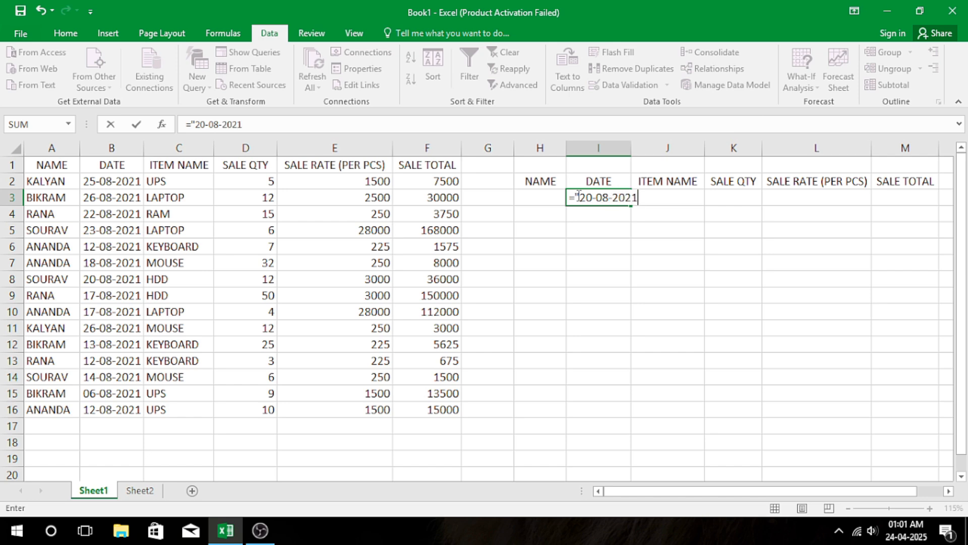
pyautogui.press('Return')
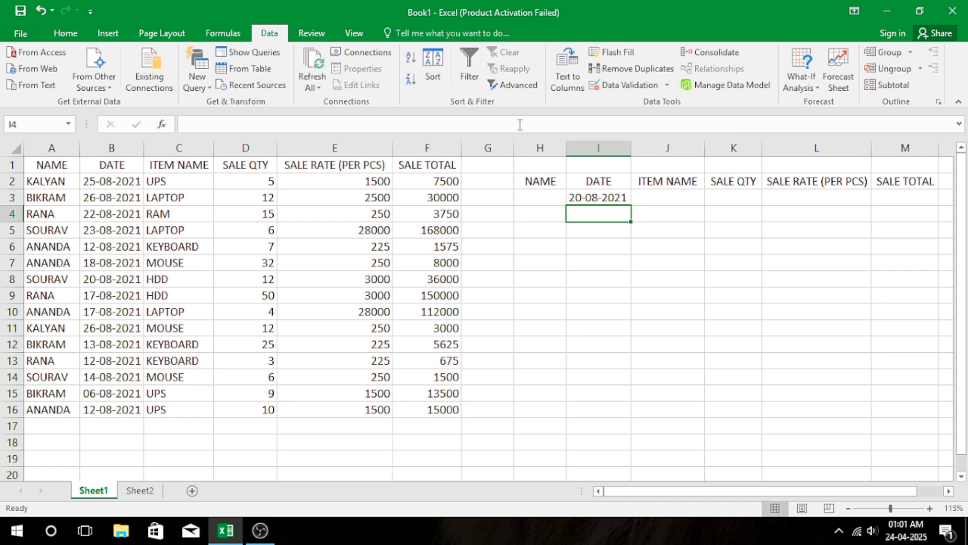
# Run an Advanced Filter on A1:F16 with the date criterion in H2:M3, copying to H6:M6, and check the extracted record.
pyautogui.click(519, 84)
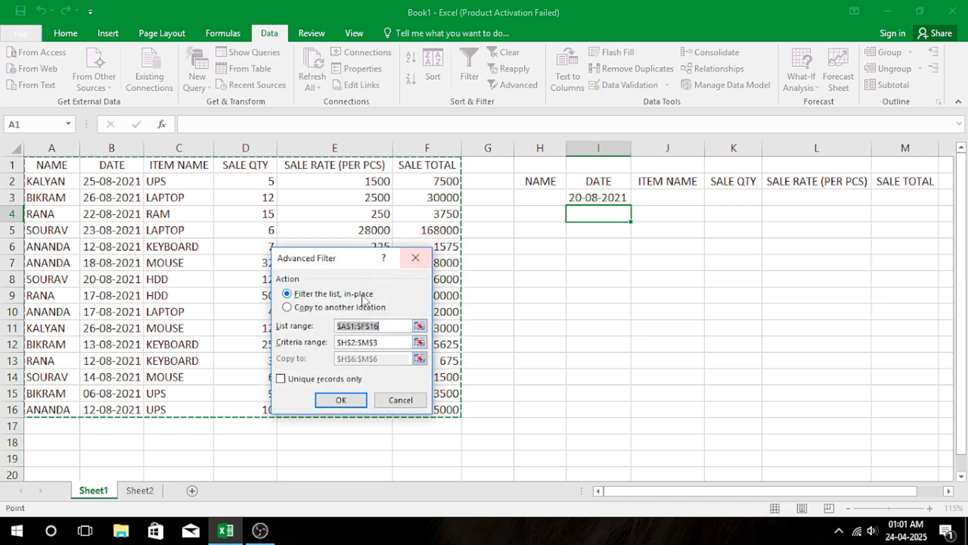
pyautogui.click(287, 307)
pyautogui.click(356, 403)
pyautogui.click(608, 292)
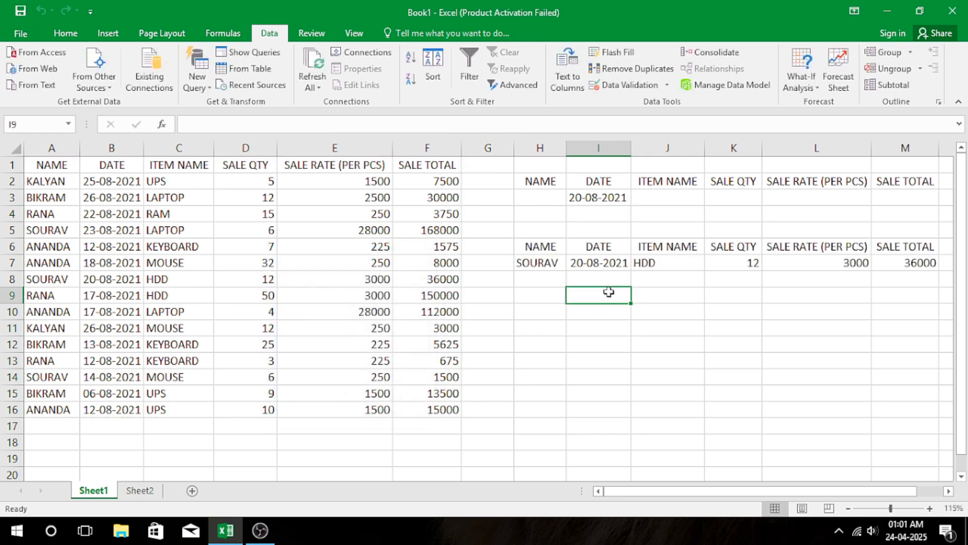
pyautogui.click(599, 259)
pyautogui.moveTo(539, 263); pyautogui.dragTo(903, 266)
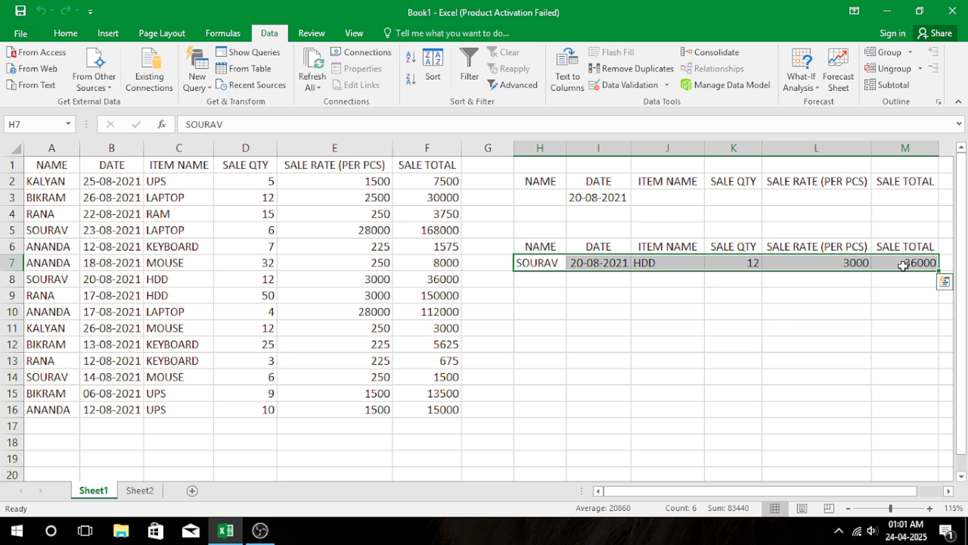
pyautogui.click(653, 298)
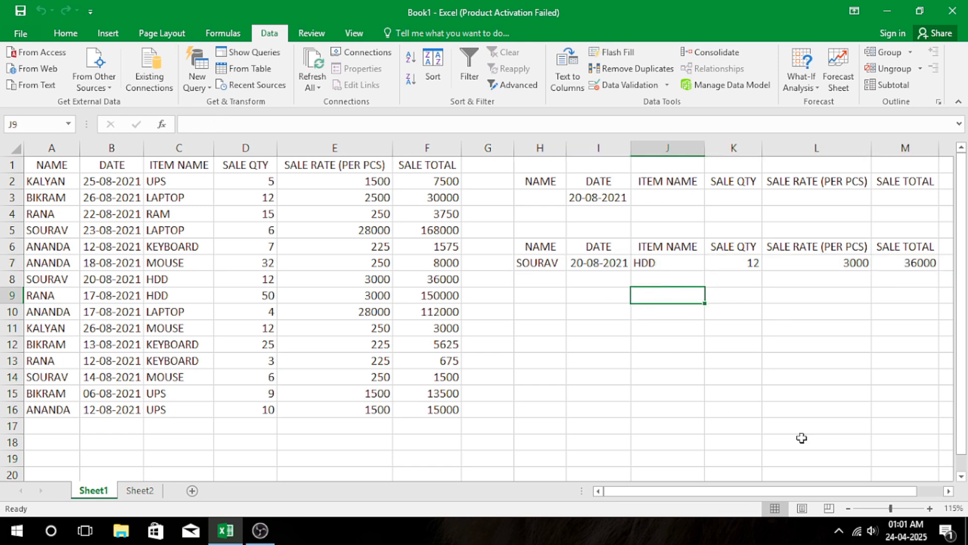